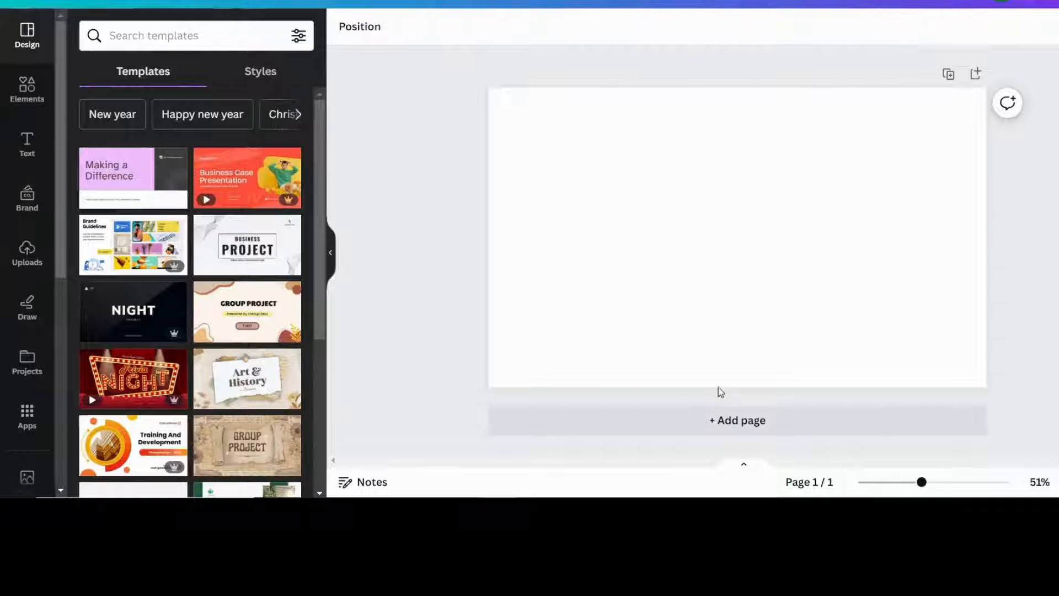
# Open the Elements library beside the blank presentation page
pyautogui.click(13, 95)
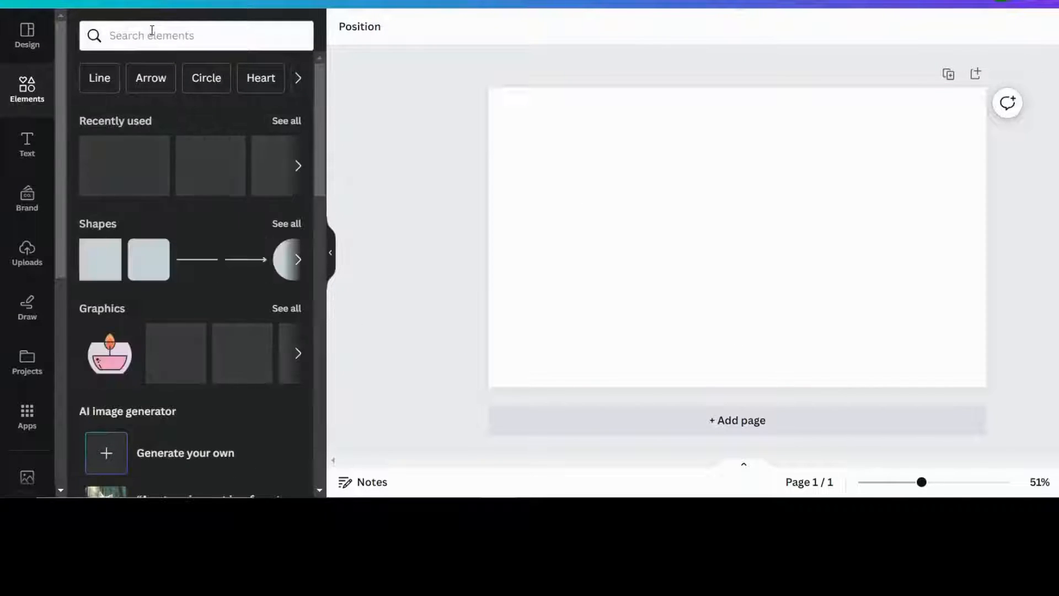
# Search Elements for 'running' and add the sprinter photo from all Photos results
pyautogui.click(150, 30)
pyautogui.write('running')
pyautogui.press('Return')
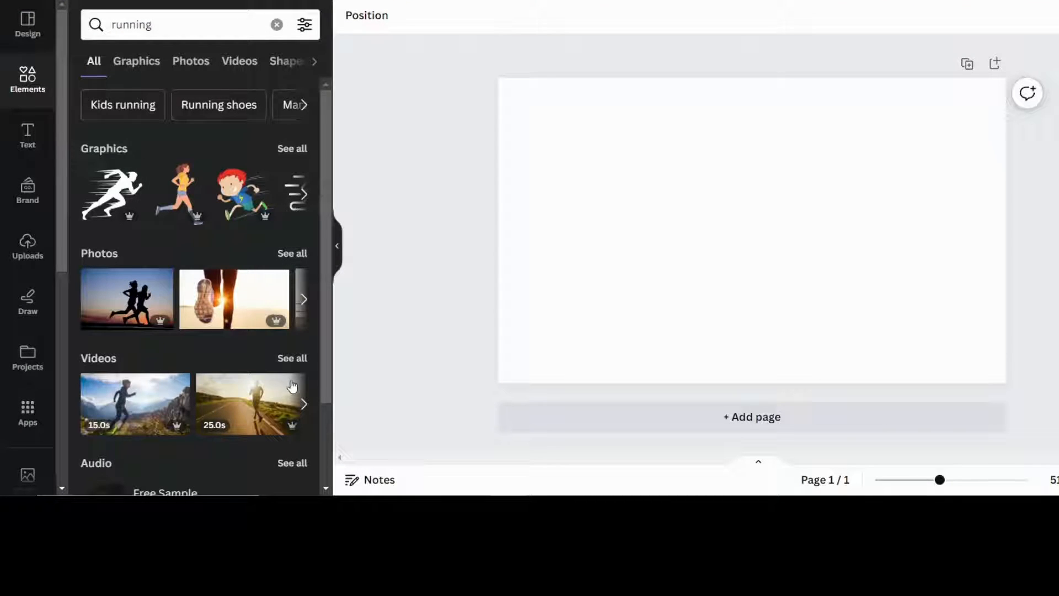
pyautogui.click(293, 254)
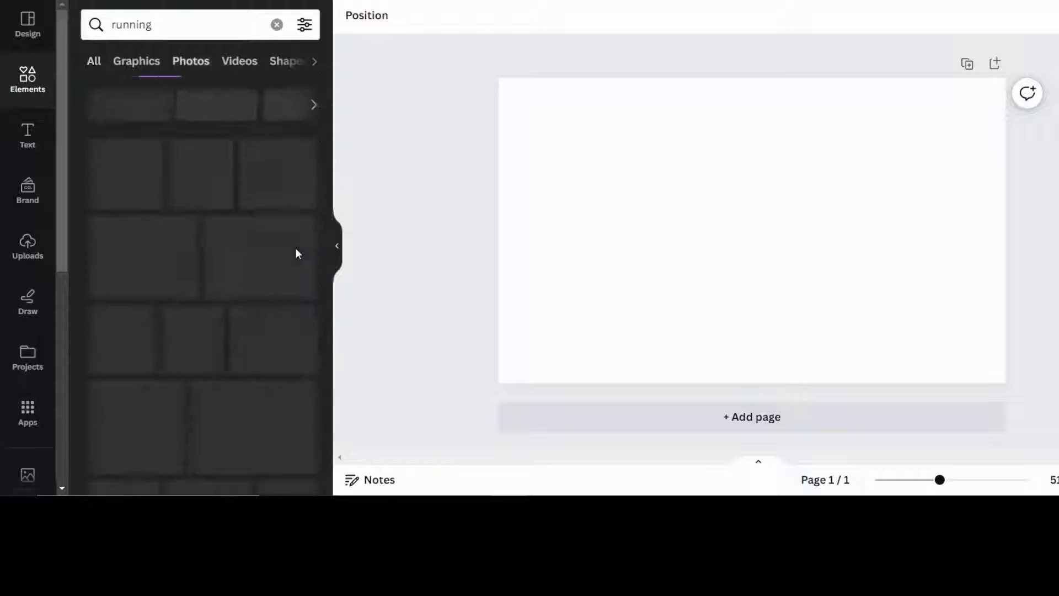
pyautogui.scroll(-5, 223, 272)
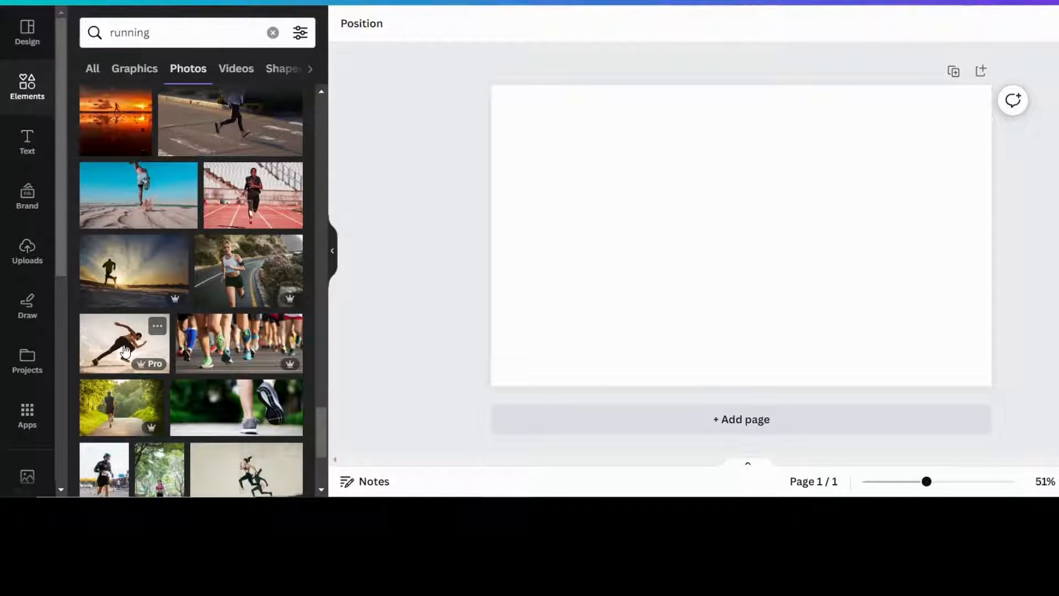
pyautogui.click(125, 351)
# Enlarge and centre the sprinter photo so it covers the whole page
pyautogui.moveTo(596, 198); pyautogui.dragTo(526, 168)
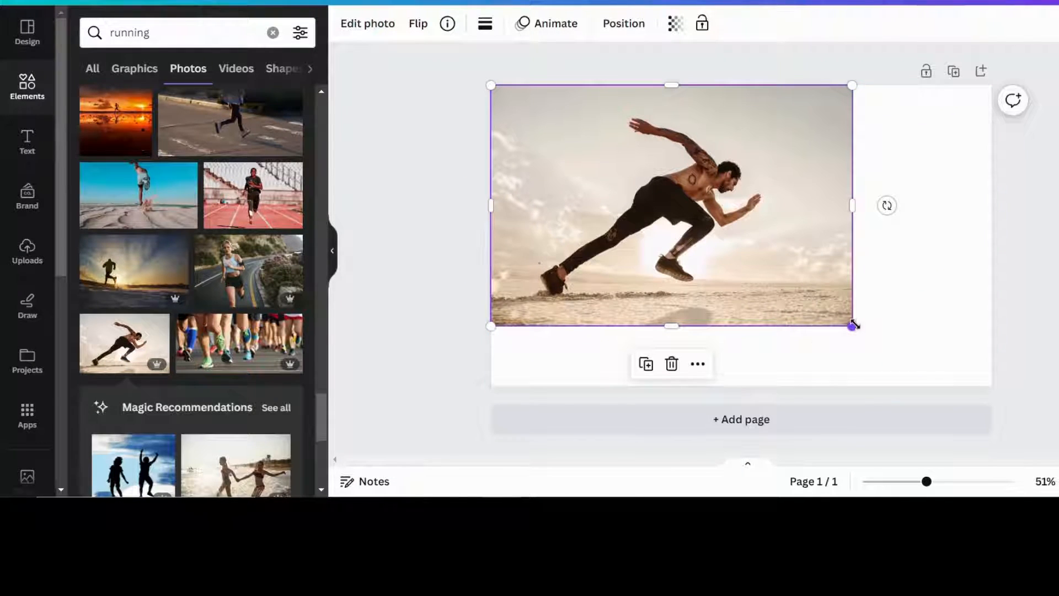
pyautogui.moveTo(854, 324); pyautogui.dragTo(966, 347)
pyautogui.moveTo(940, 231); pyautogui.dragTo(947, 232)
pyautogui.click(1046, 236)
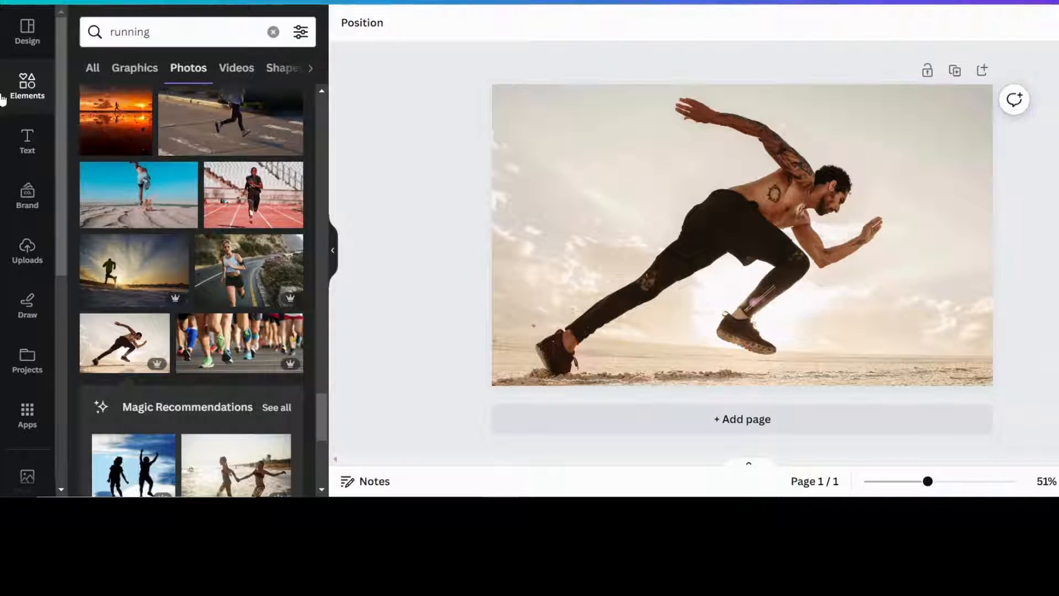
# Search Elements for 'gradient' and add the white-grey gradient graphic from all Graphics results
pyautogui.click(34, 98)
pyautogui.click(113, 31)
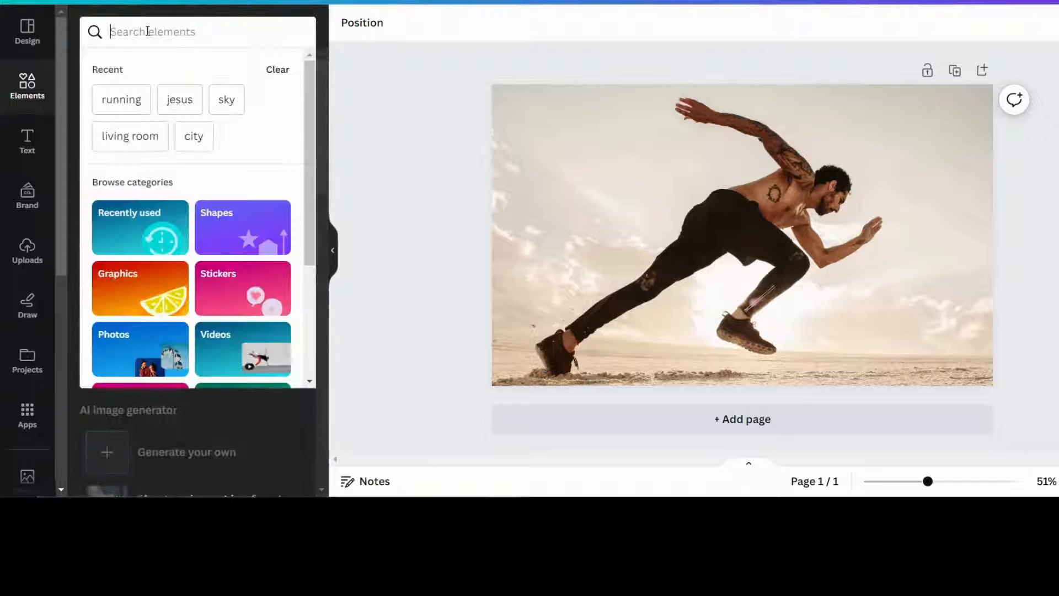
pyautogui.write('gradient')
pyautogui.press('Return')
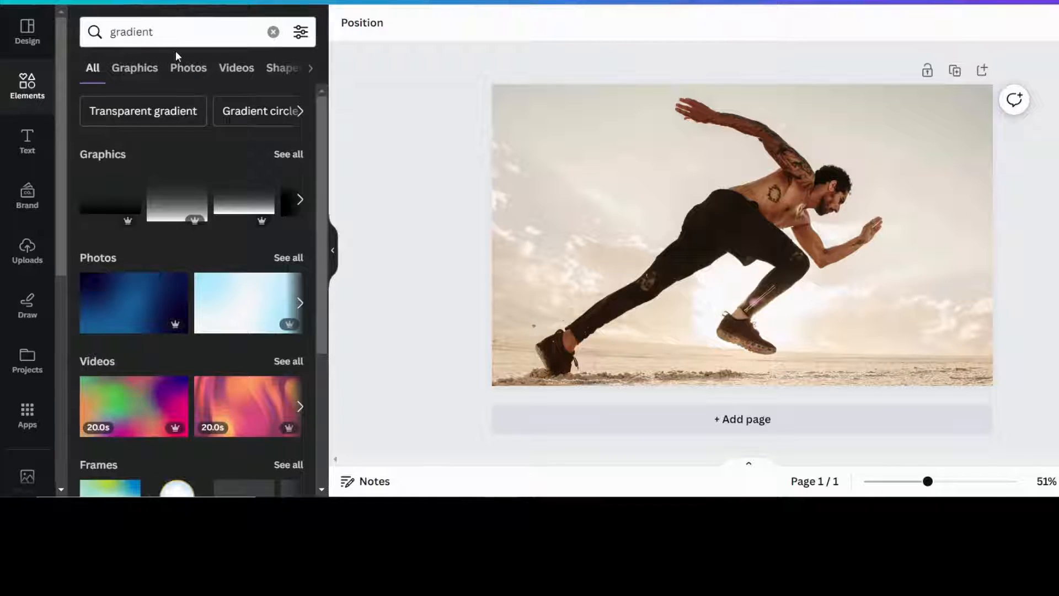
pyautogui.click(289, 154)
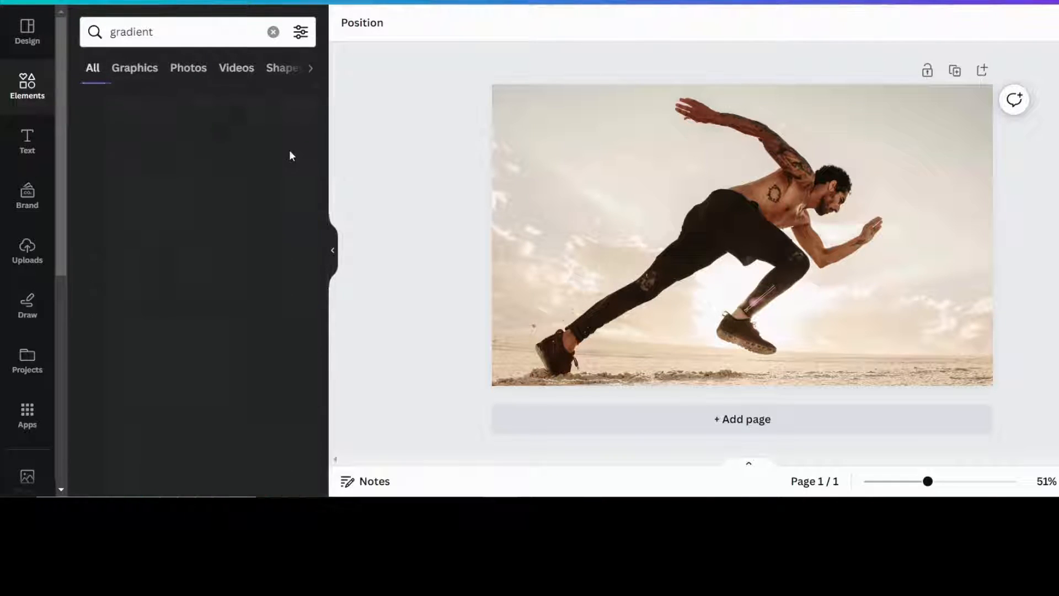
pyautogui.scroll(-2, 241, 263)
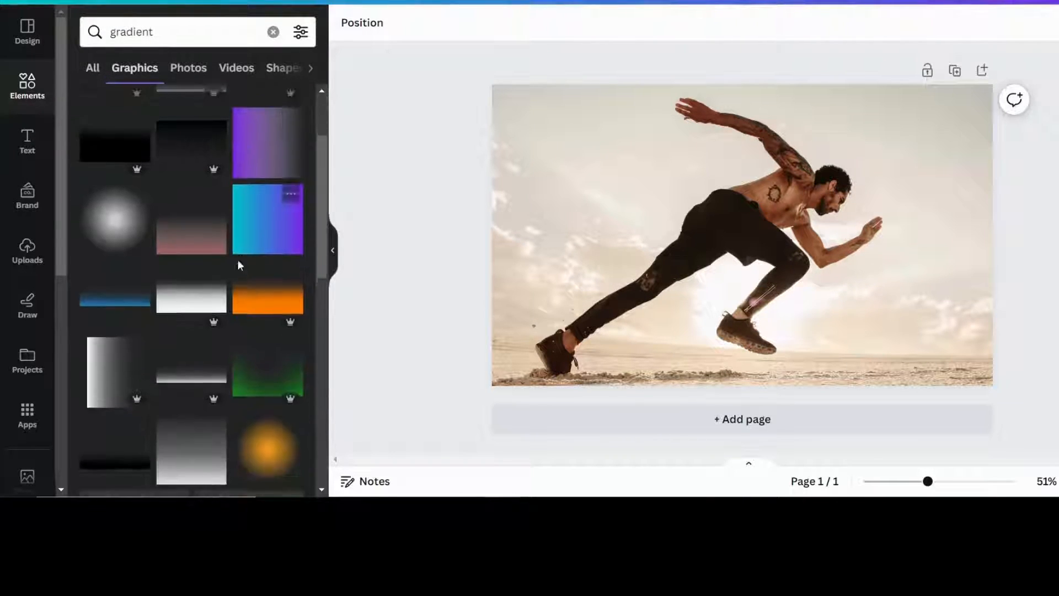
pyautogui.scroll(-5, 241, 264)
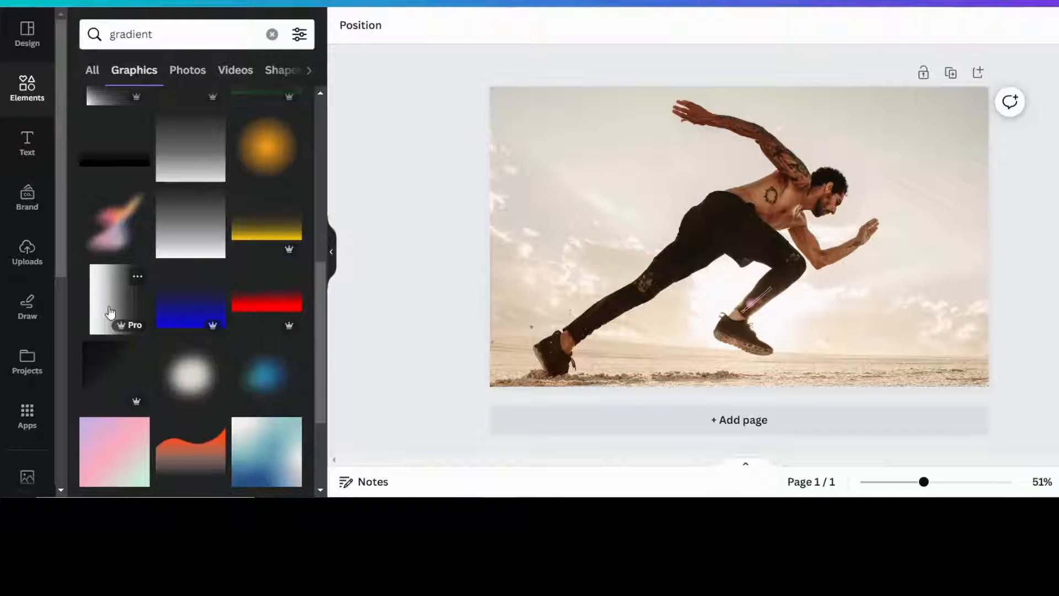
pyautogui.click(109, 313)
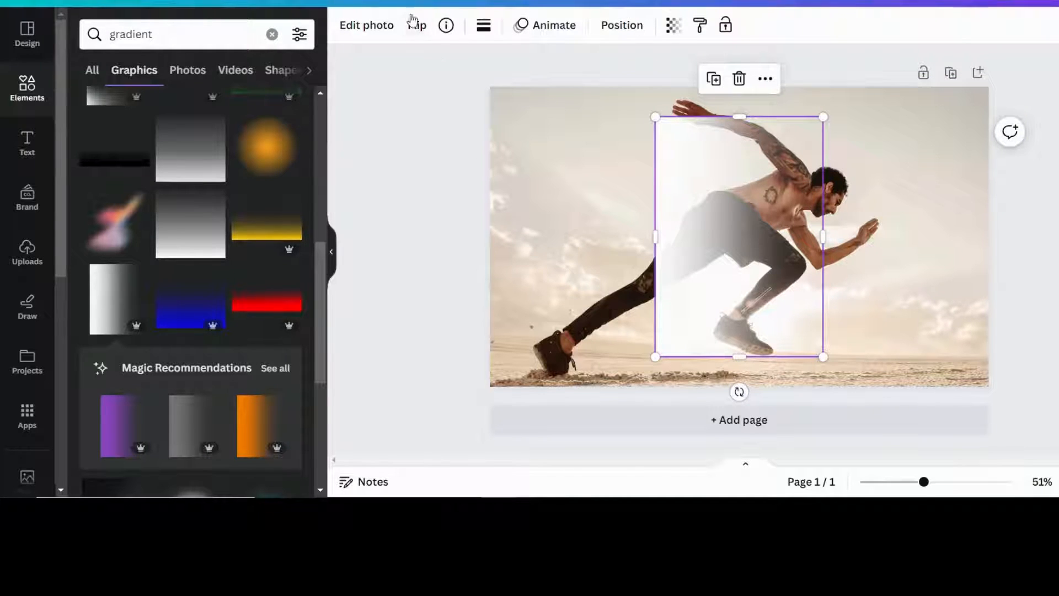
# Flip the gradient horizontally and stretch it to full page height over the runner
pyautogui.click(412, 28)
pyautogui.click(466, 66)
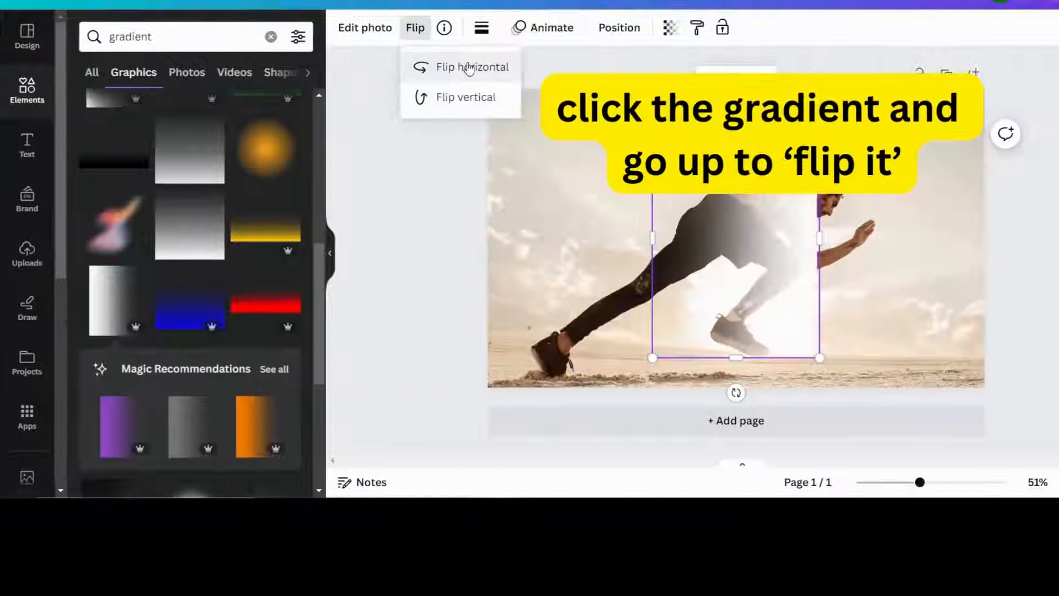
pyautogui.moveTo(773, 315); pyautogui.dragTo(780, 293)
pyautogui.moveTo(816, 330)
pyautogui.mouseDown()
pyautogui.moveTo(852, 387)
pyautogui.moveTo(804, 331)
pyautogui.mouseUp()
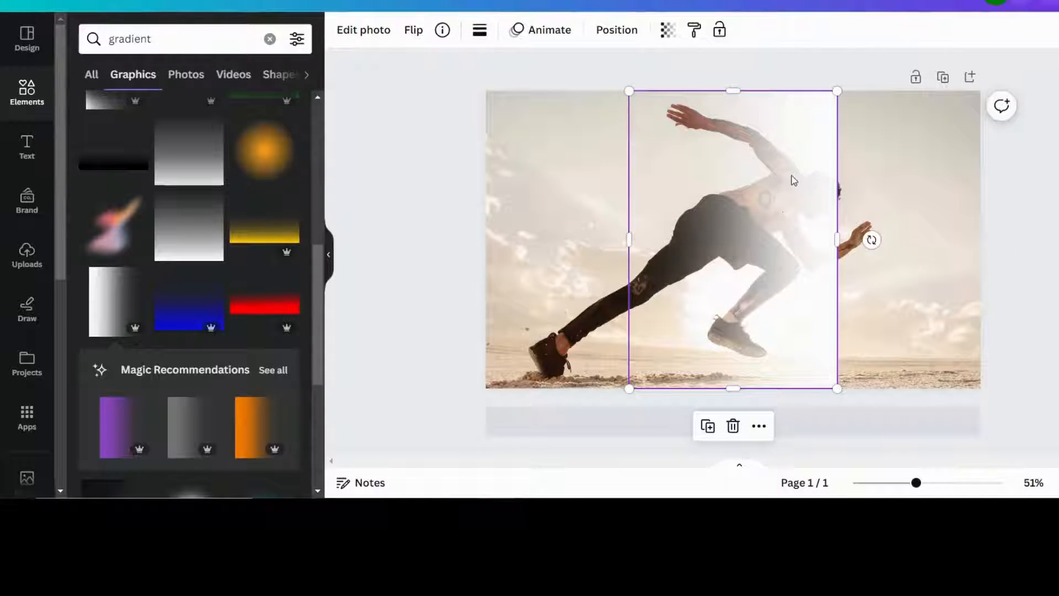
# Duplicate the gradient and shift the copy right along the page top
pyautogui.click(708, 426)
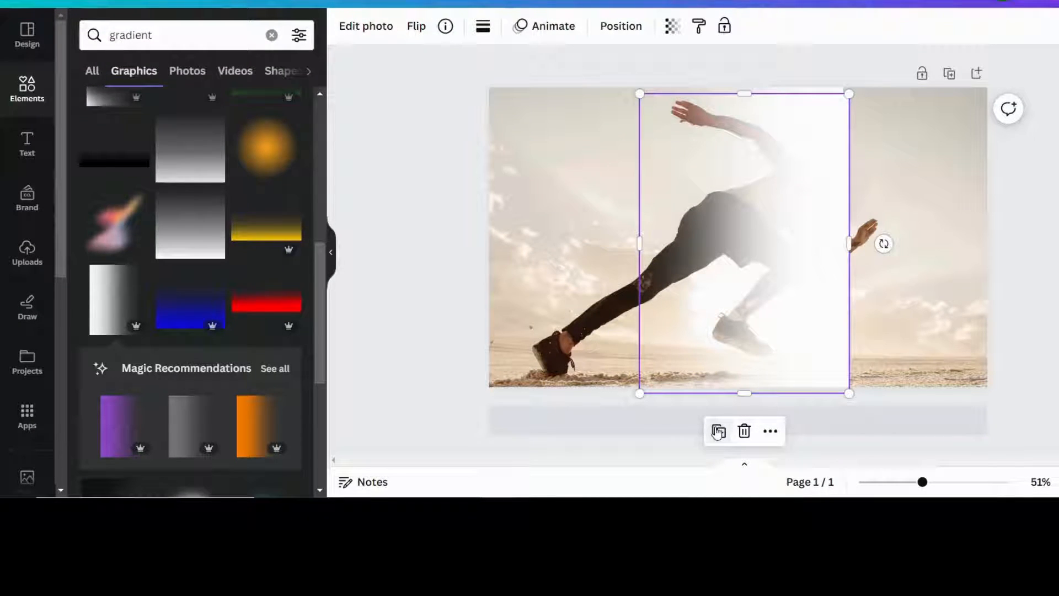
pyautogui.moveTo(802, 256); pyautogui.dragTo(877, 256)
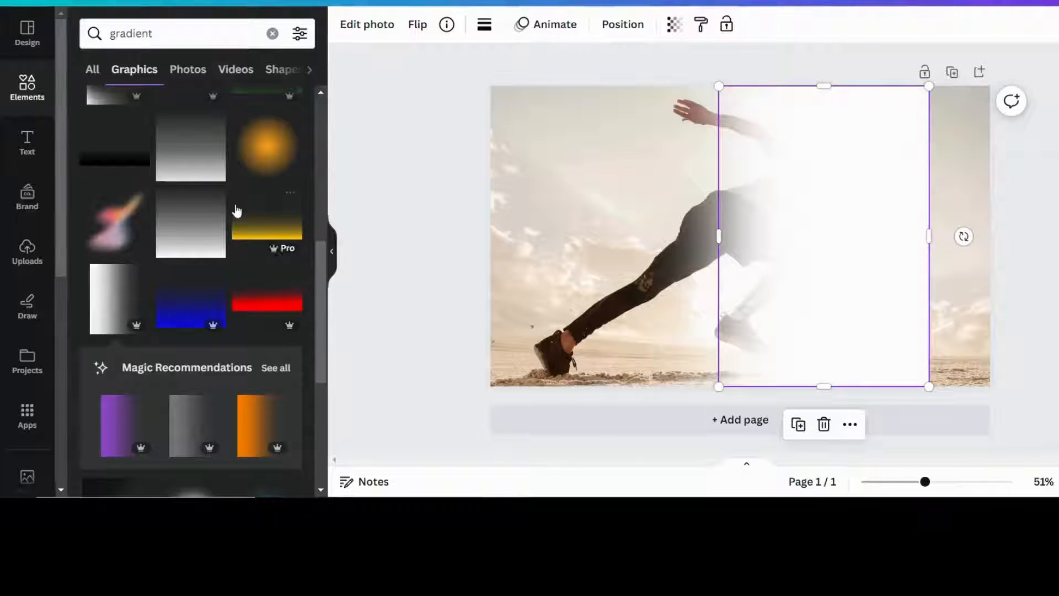
pyautogui.click(27, 89)
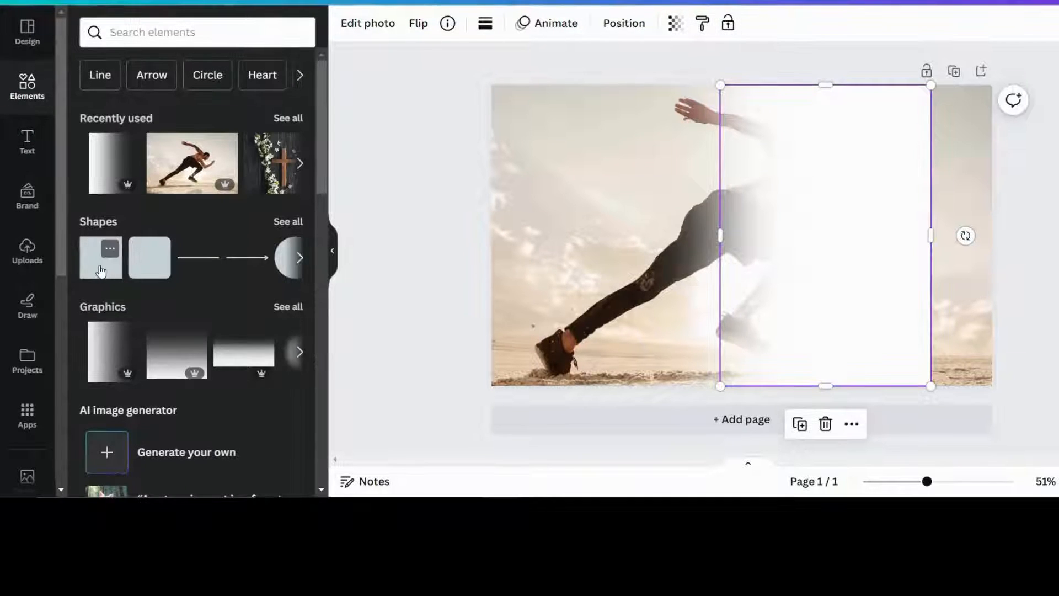
# Add a white rectangle covering the page's right edge from top to bottom
pyautogui.click(100, 271)
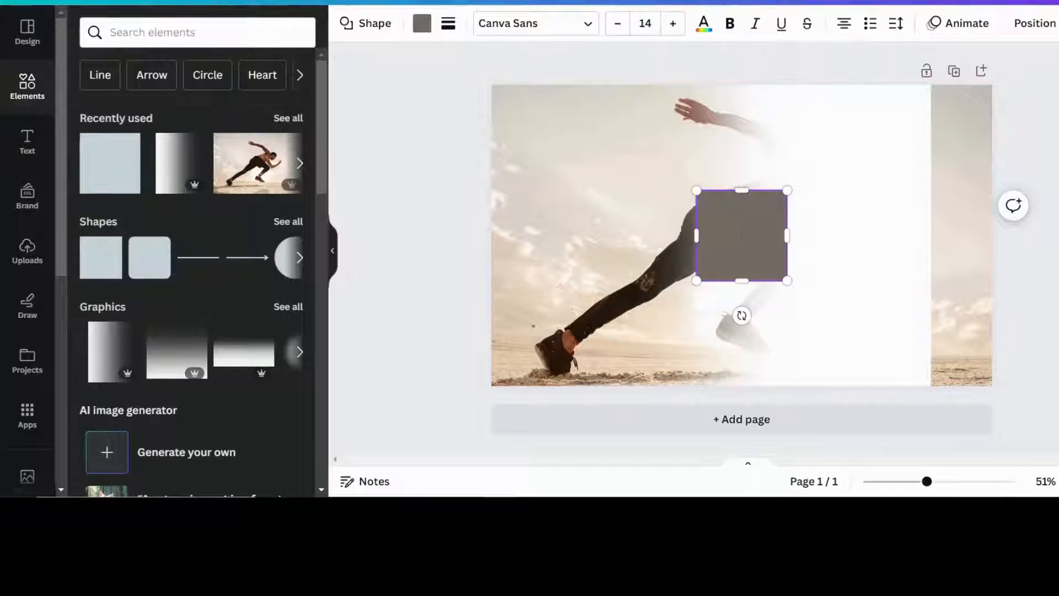
pyautogui.moveTo(750, 241); pyautogui.dragTo(959, 135)
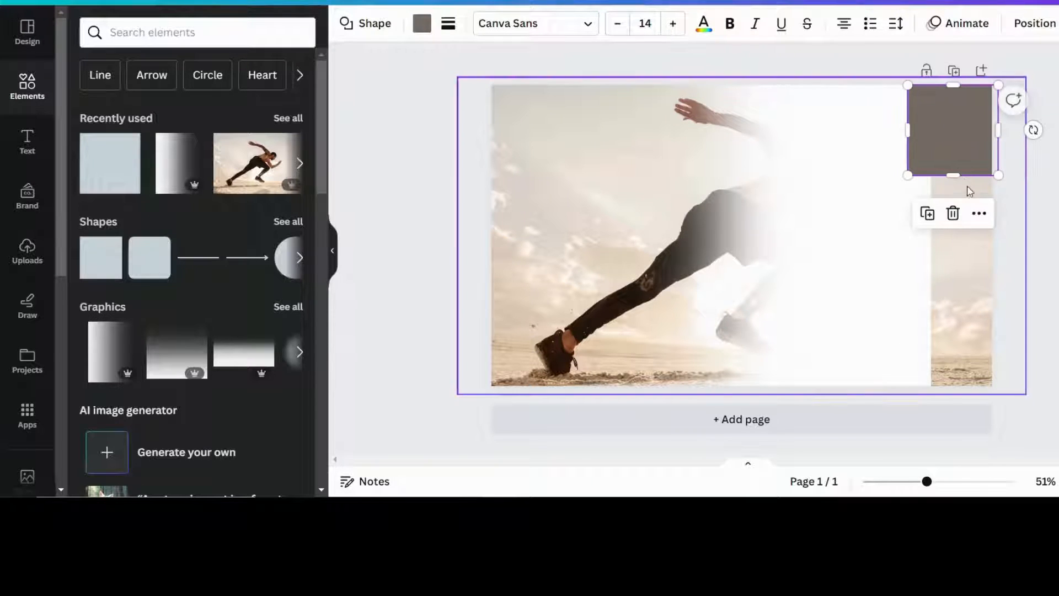
pyautogui.moveTo(965, 215); pyautogui.dragTo(986, 394)
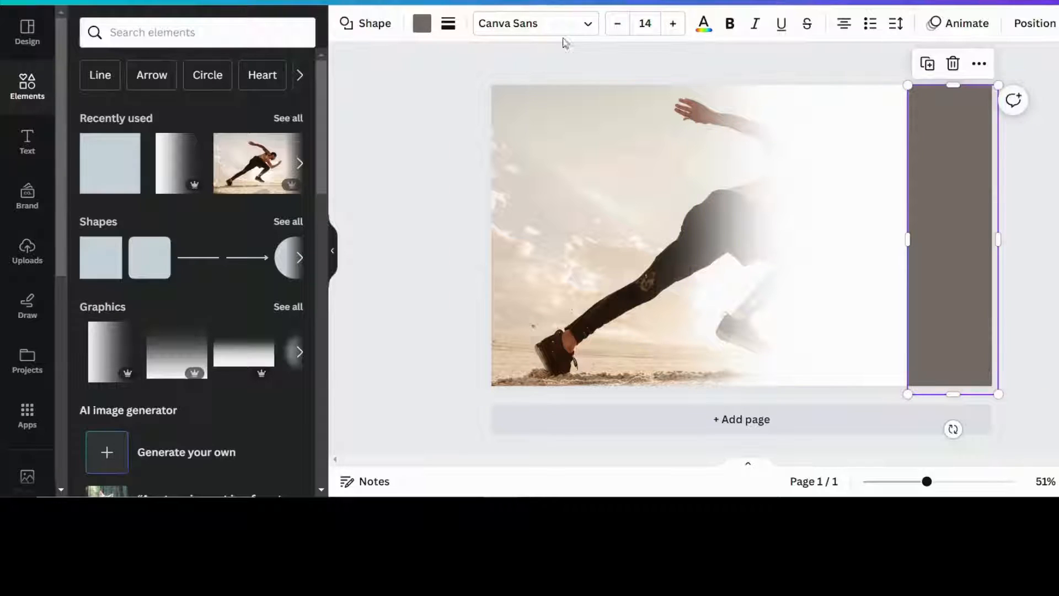
pyautogui.click(423, 24)
pyautogui.click(212, 120)
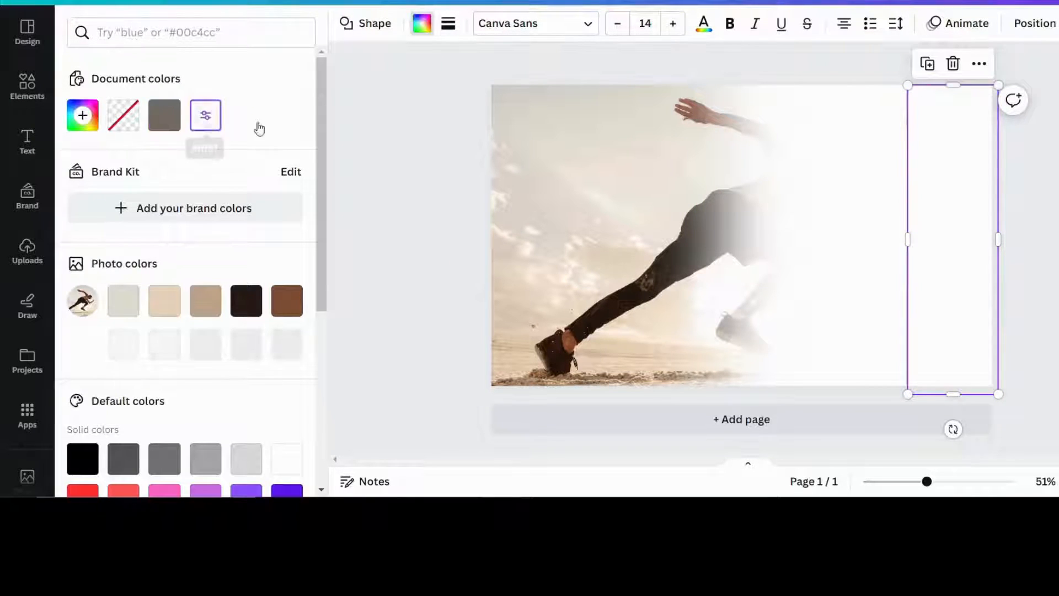
pyautogui.press('Escape')
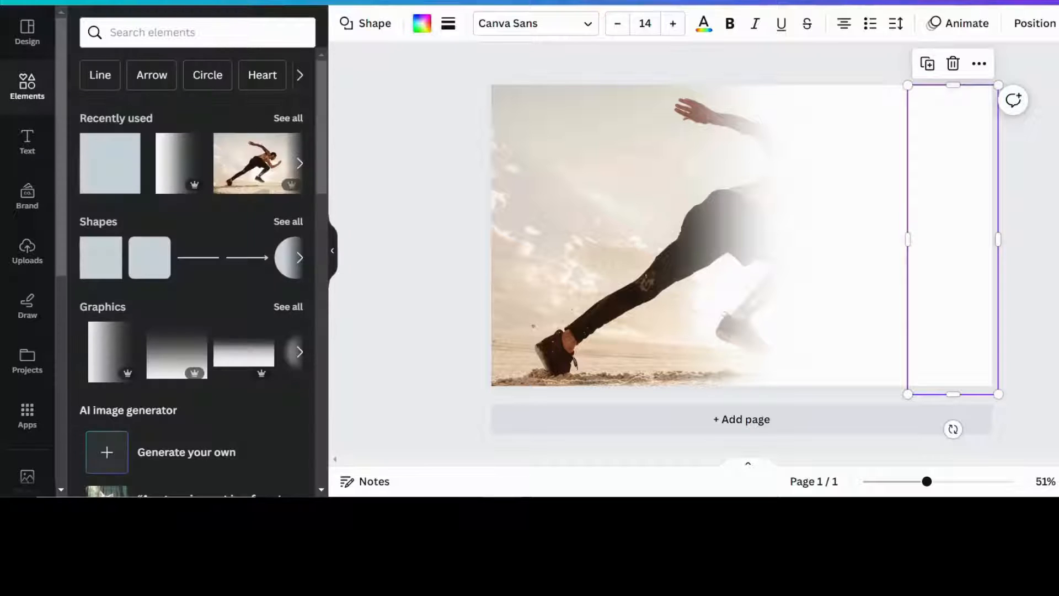
pyautogui.press('Escape')
# Group the white rectangle with the gradient layers, then add a blank second page
pyautogui.moveTo(1041, 177); pyautogui.dragTo(635, 230)
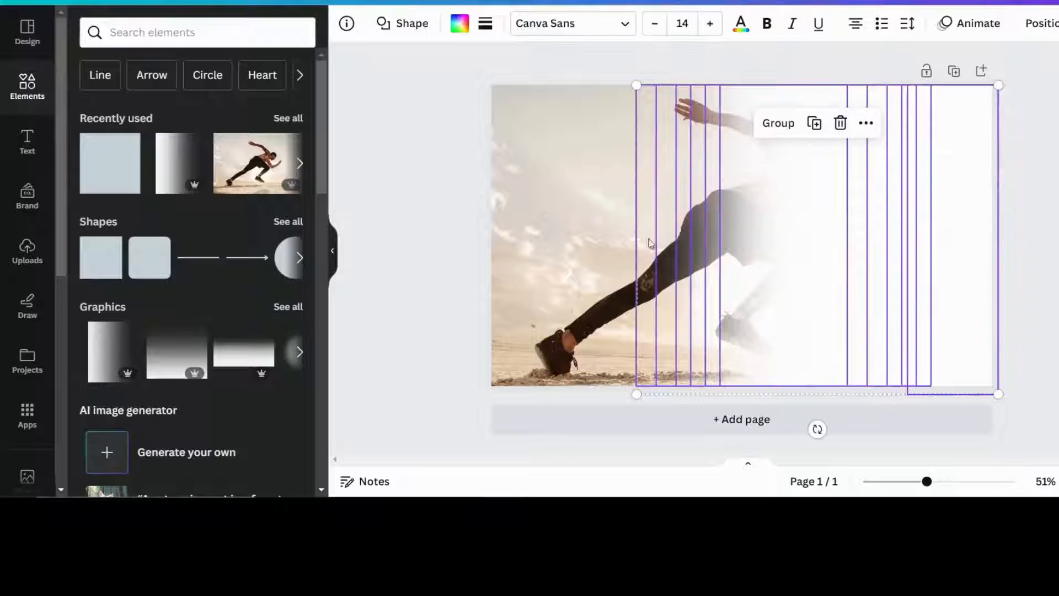
pyautogui.click(779, 124)
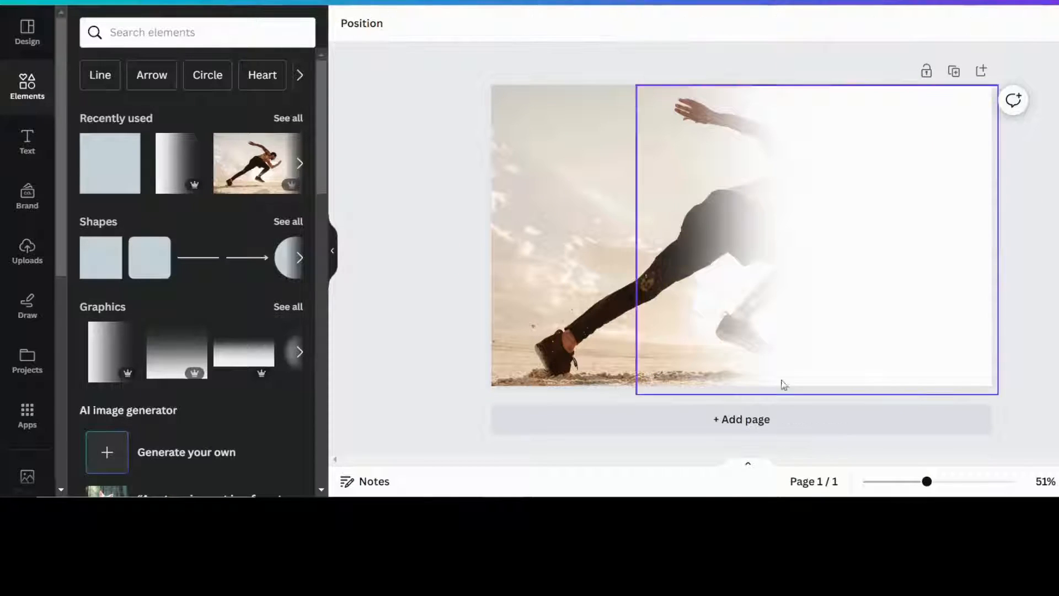
pyautogui.click(757, 419)
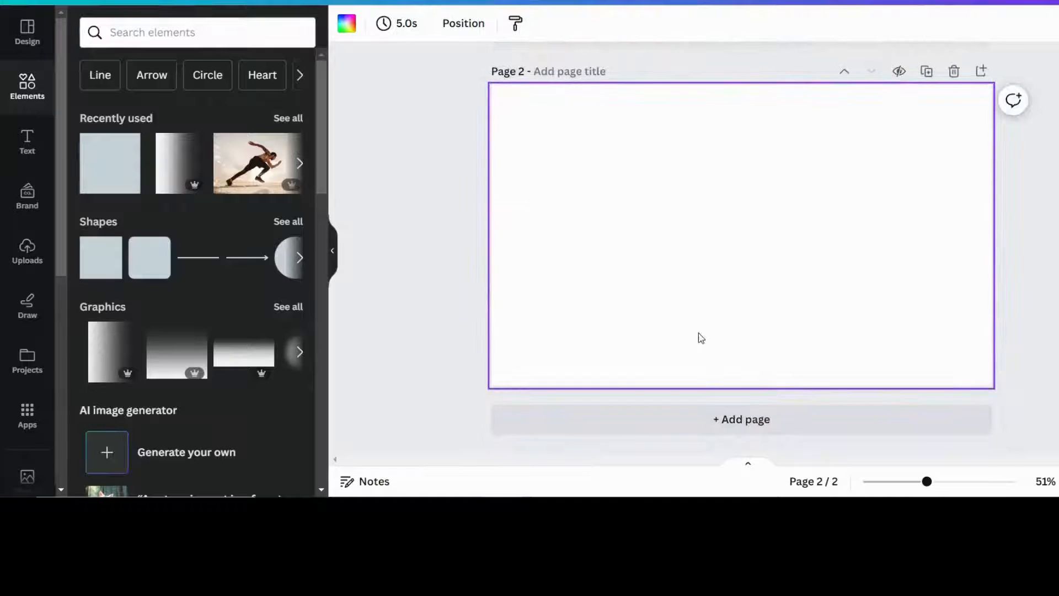
# Search 'futuristic street' and enlarge the blue city photo to fill page 2
pyautogui.click(185, 35)
pyautogui.write('futuristic street')
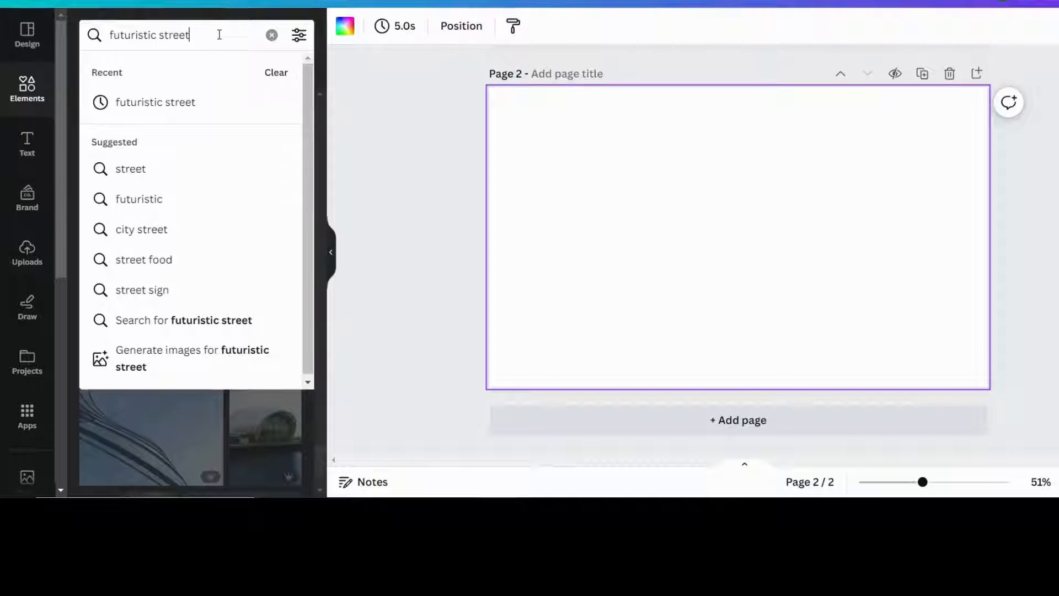
pyautogui.press('Return')
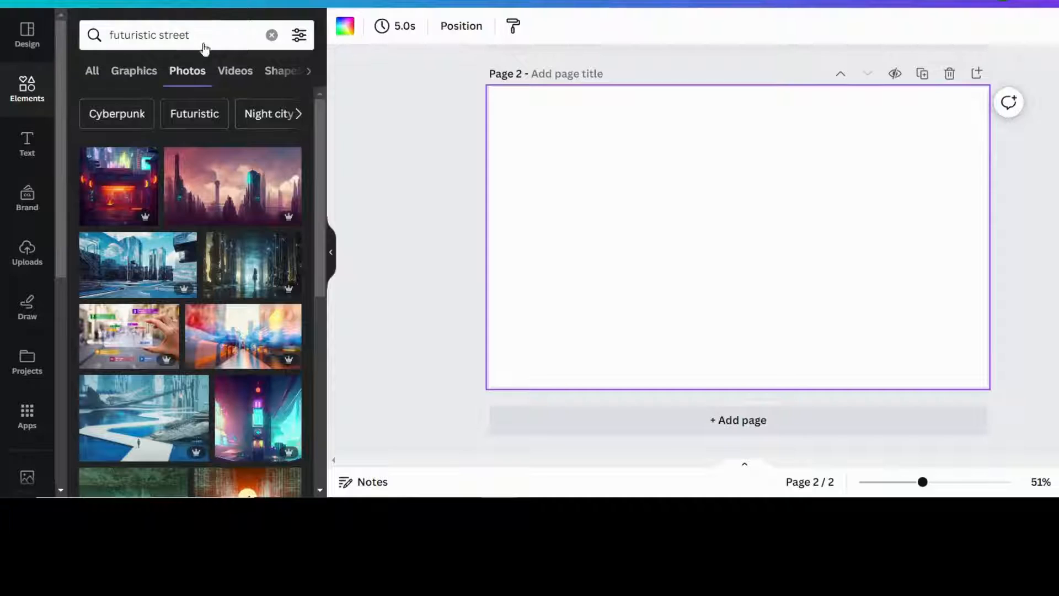
pyautogui.click(138, 265)
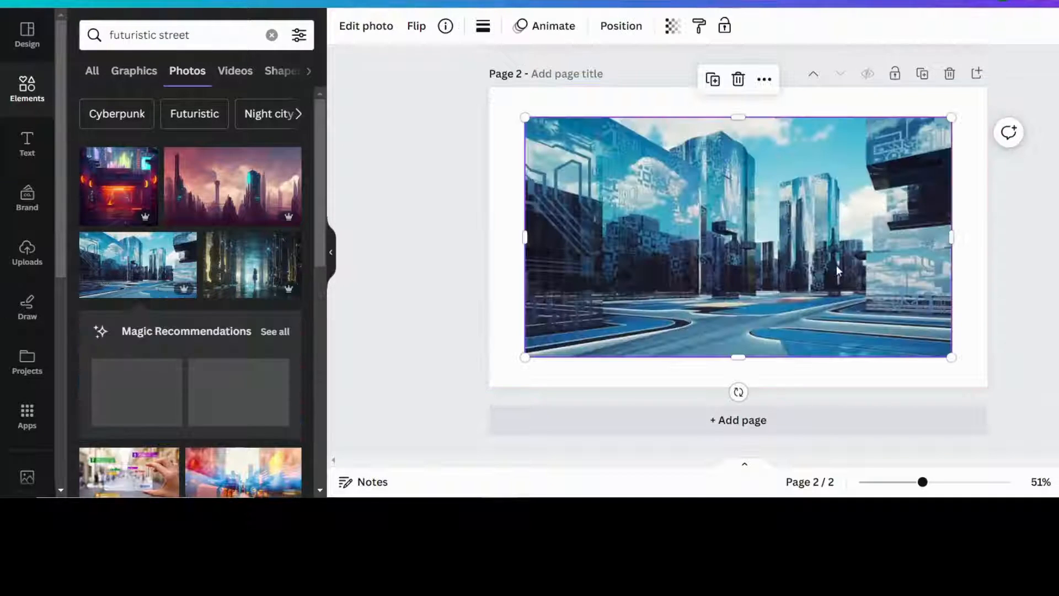
pyautogui.moveTo(763, 273); pyautogui.dragTo(799, 244)
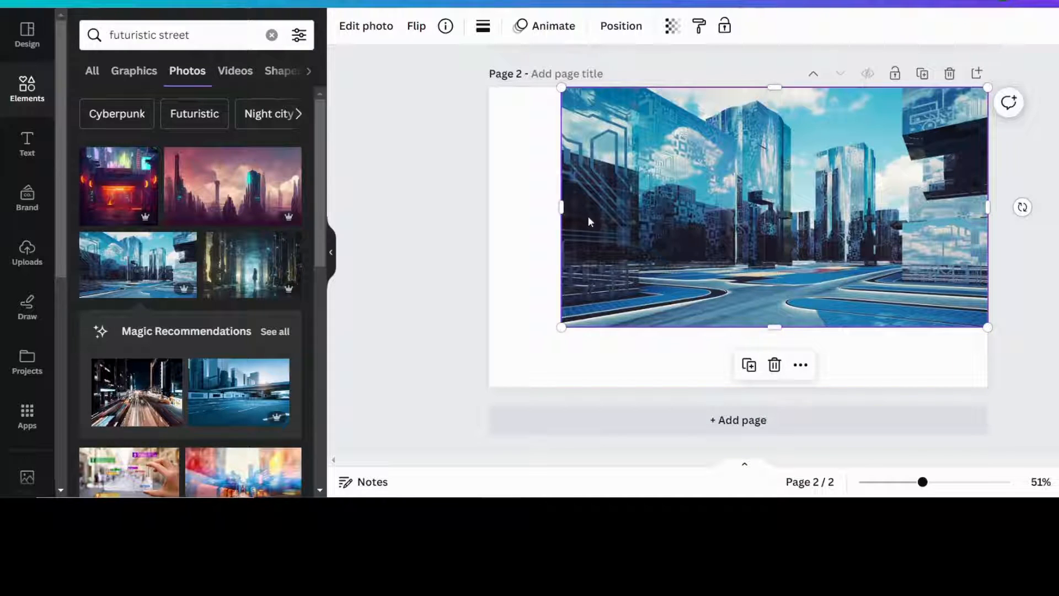
pyautogui.moveTo(562, 325); pyautogui.dragTo(474, 399)
# Copy the white-fade group from page 1 and paste it onto page 2's city photo
pyautogui.scroll(2, 924, 204)
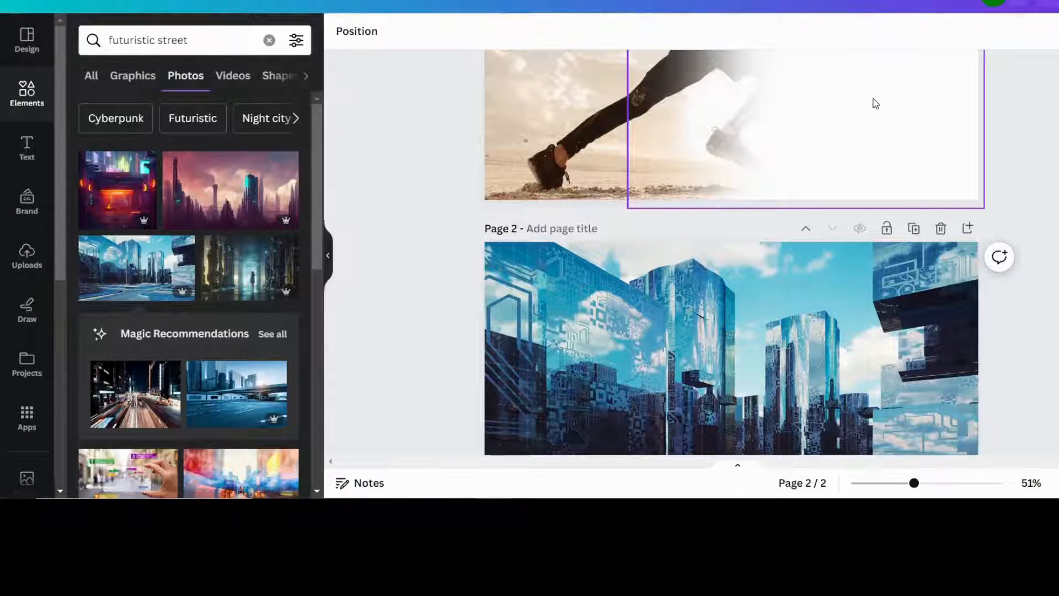
pyautogui.rightClick(876, 103)
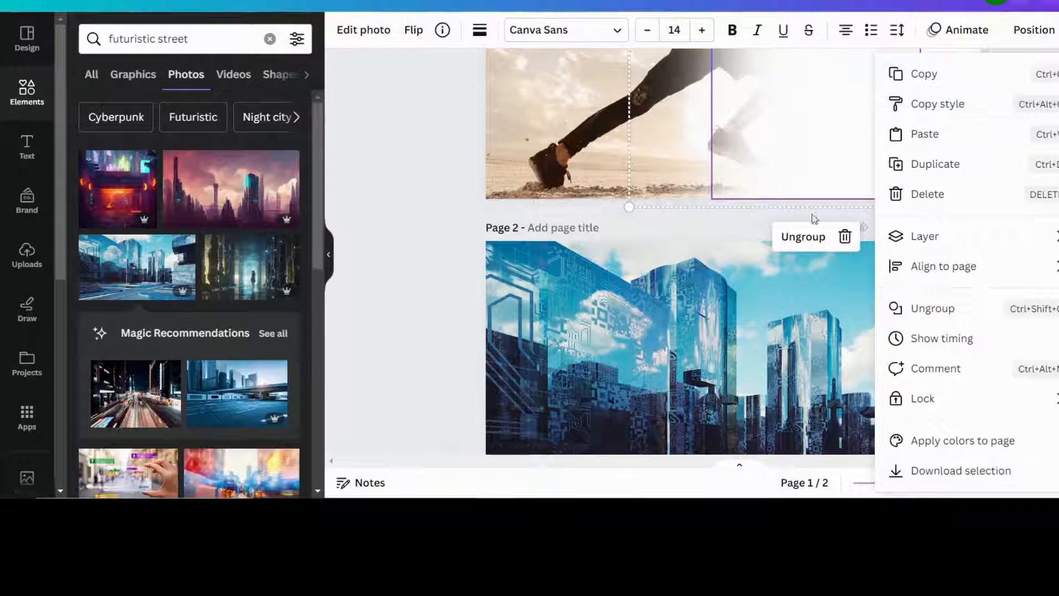
pyautogui.click(934, 78)
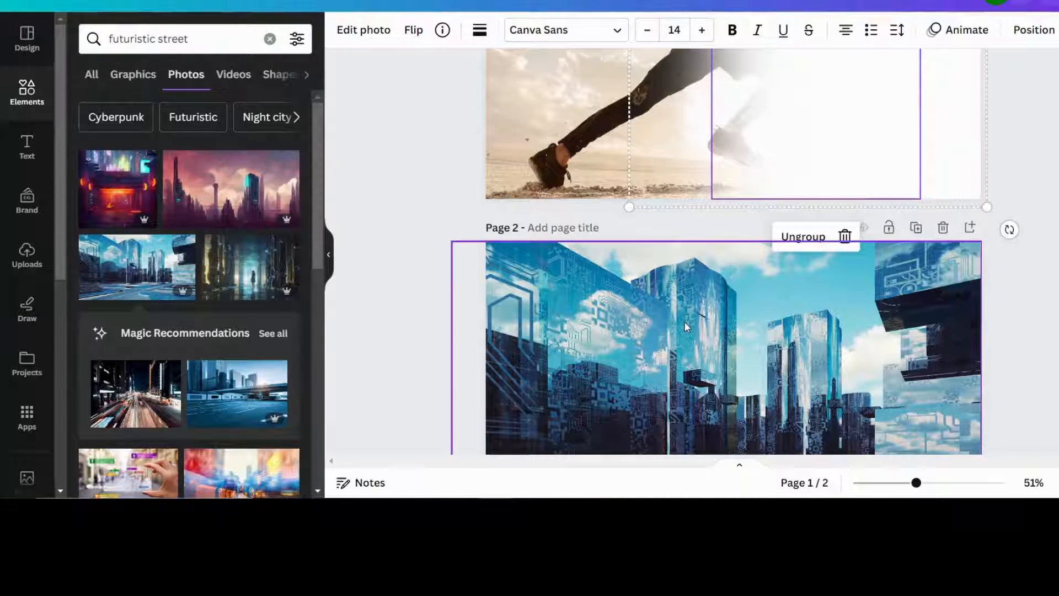
pyautogui.scroll(-3, 574, 218)
pyautogui.click(570, 213)
pyautogui.rightClick(569, 213)
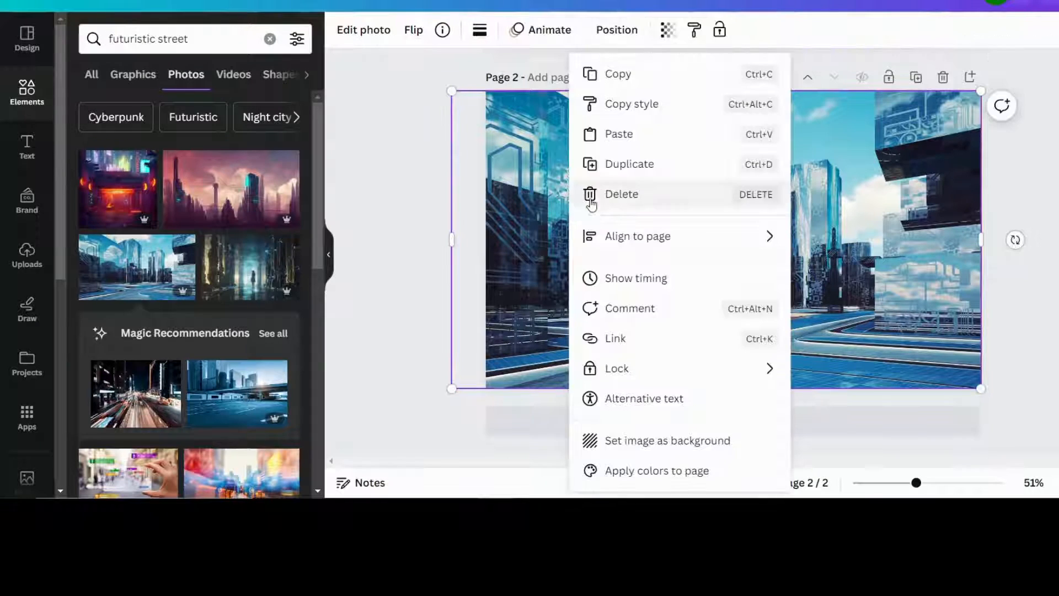
pyautogui.click(619, 135)
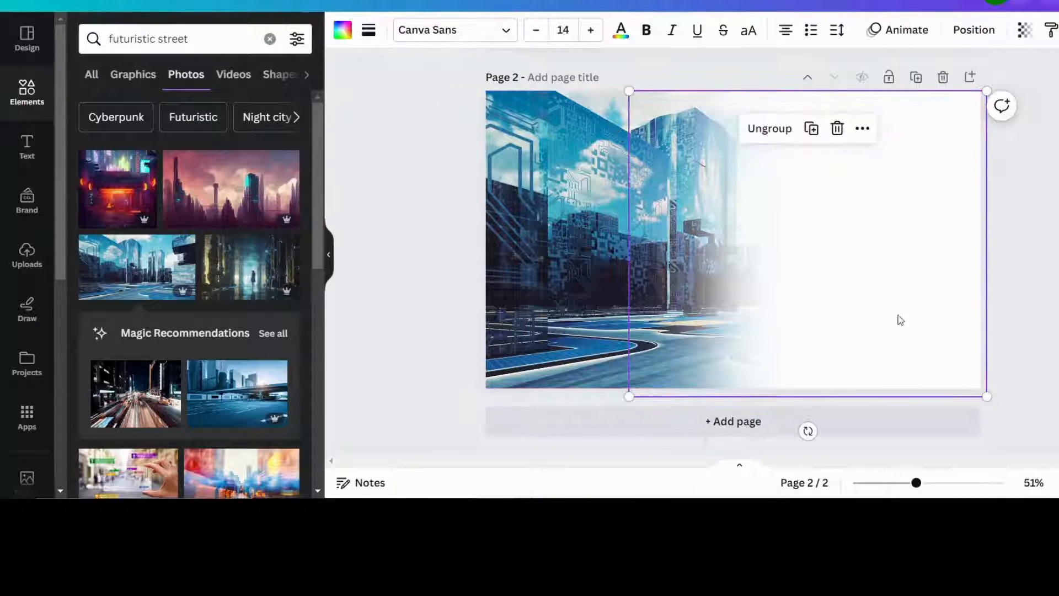
# Rotate the pasted fade group 180° and shift it left over the city image
pyautogui.scroll(1, 1023, 280)
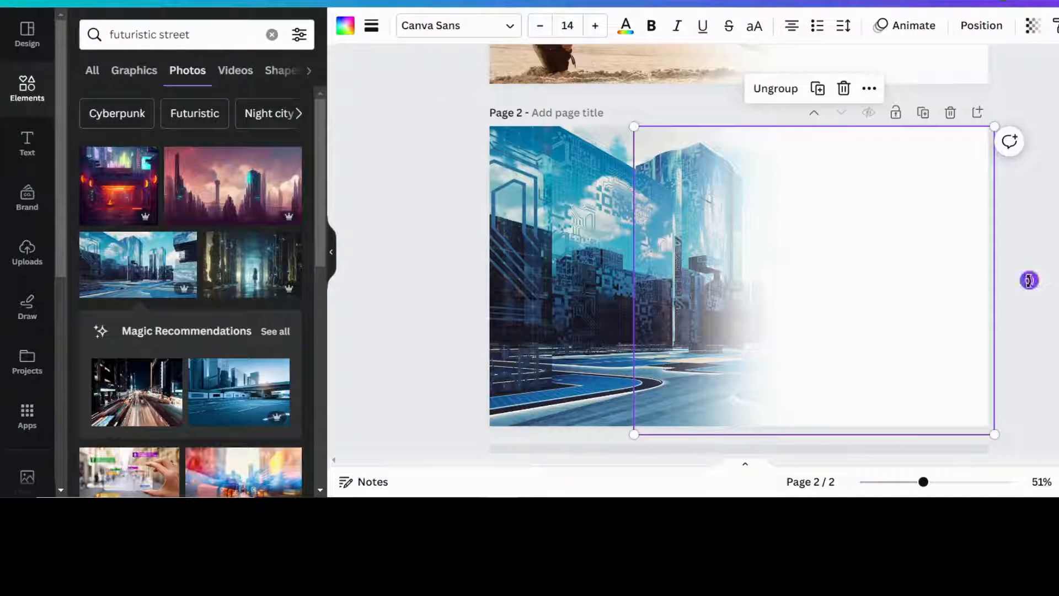
pyautogui.moveTo(1029, 280); pyautogui.dragTo(486, 280)
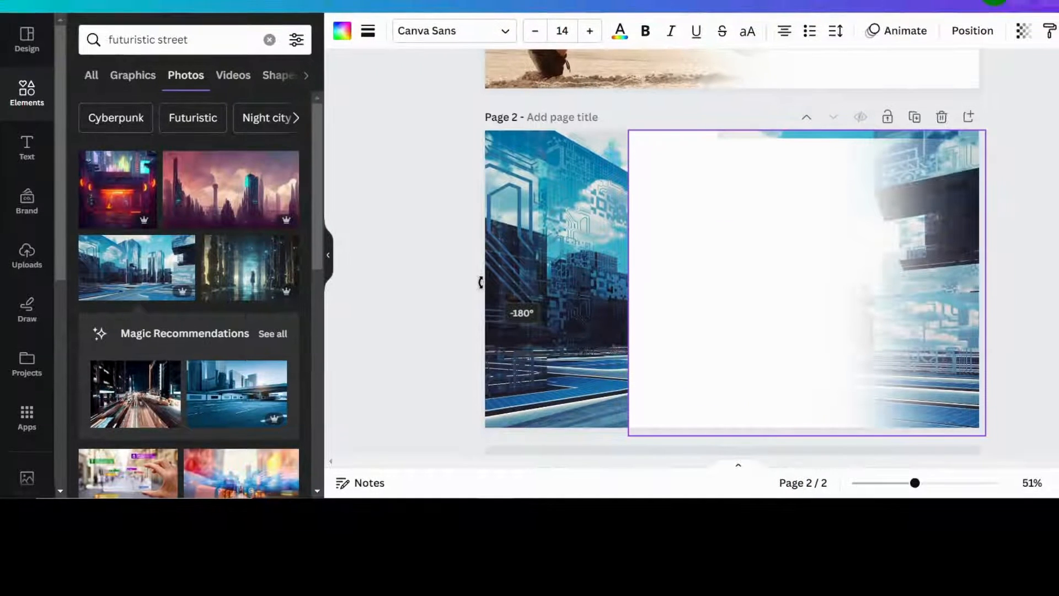
pyautogui.moveTo(822, 293); pyautogui.dragTo(693, 288)
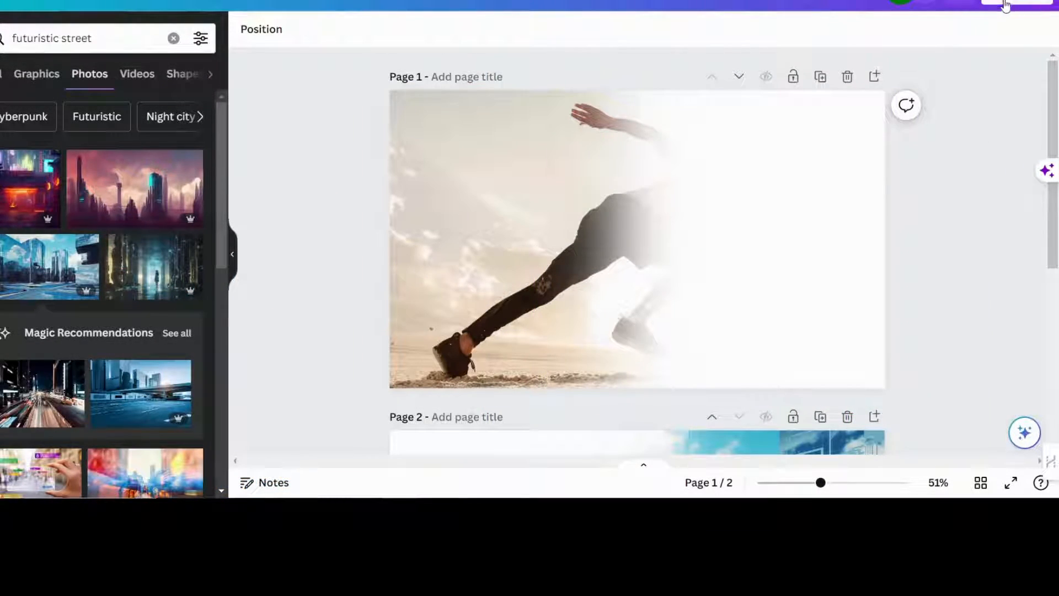
# Download page 1 only as a PNG image
pyautogui.click(1002, 8)
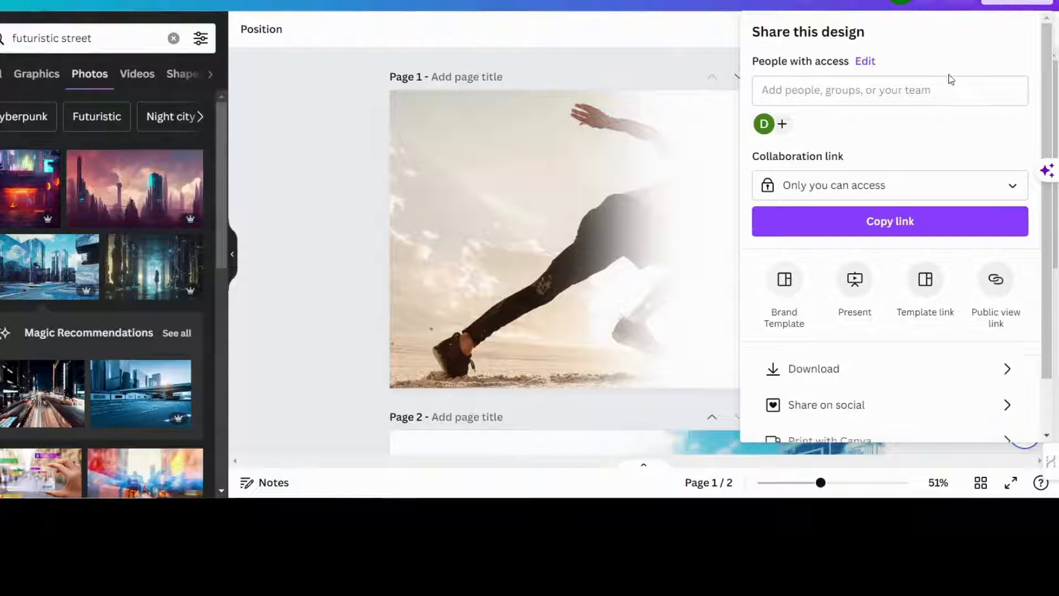
pyautogui.click(865, 366)
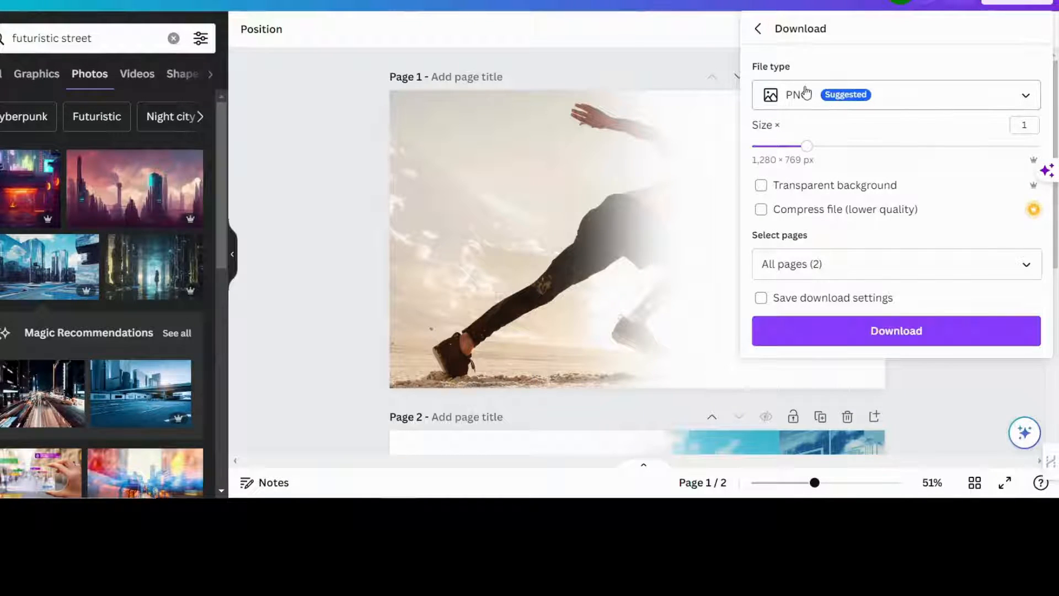
pyautogui.click(1027, 264)
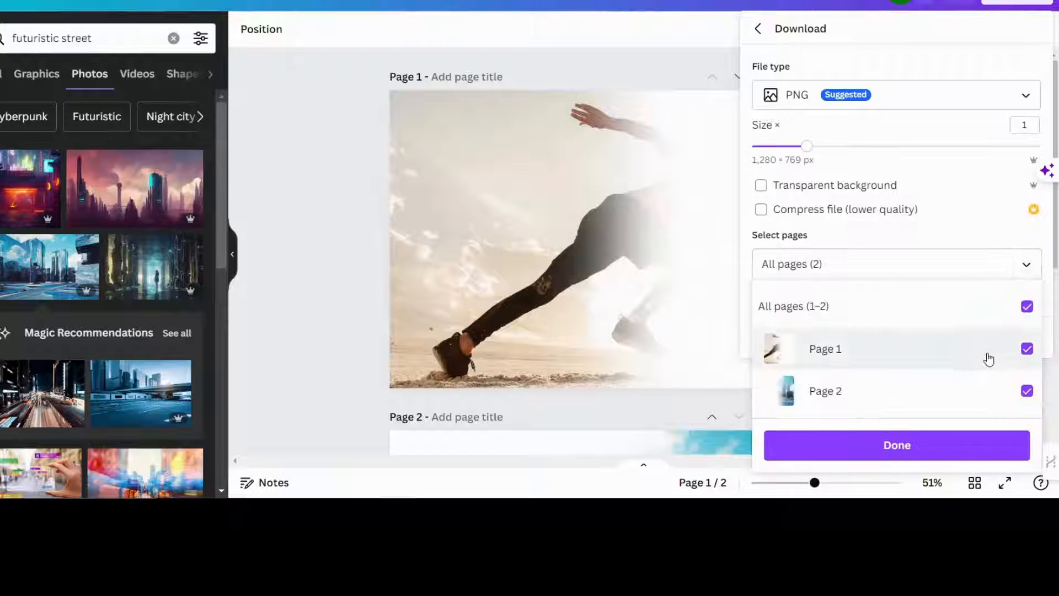
pyautogui.click(1027, 391)
pyautogui.click(901, 445)
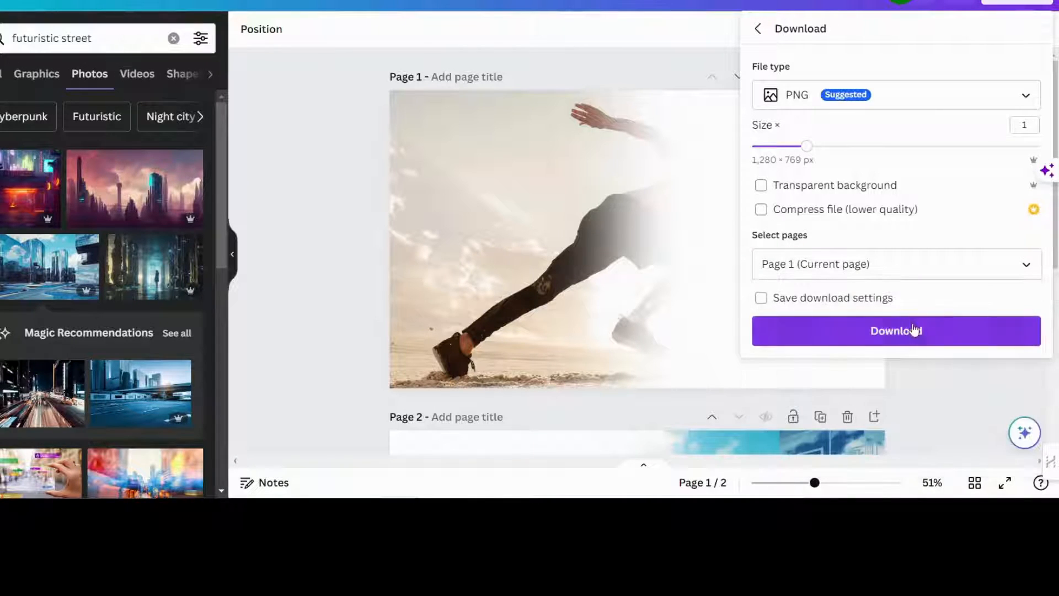
pyautogui.click(913, 330)
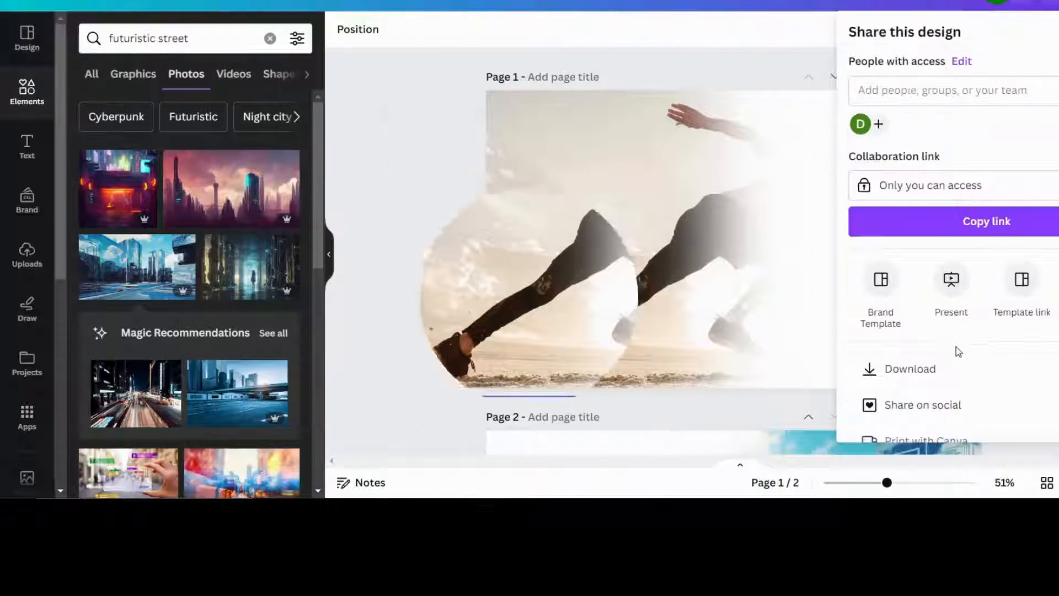
# Download page 2 only as a PNG image
pyautogui.click(950, 363)
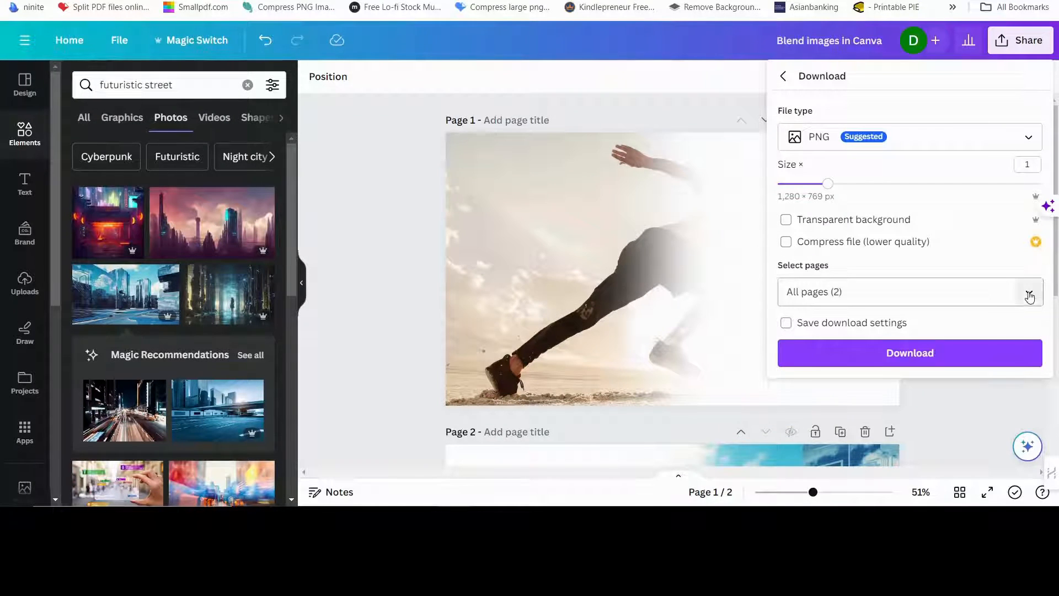
pyautogui.click(1028, 292)
pyautogui.click(1030, 332)
pyautogui.click(1030, 407)
pyautogui.click(910, 457)
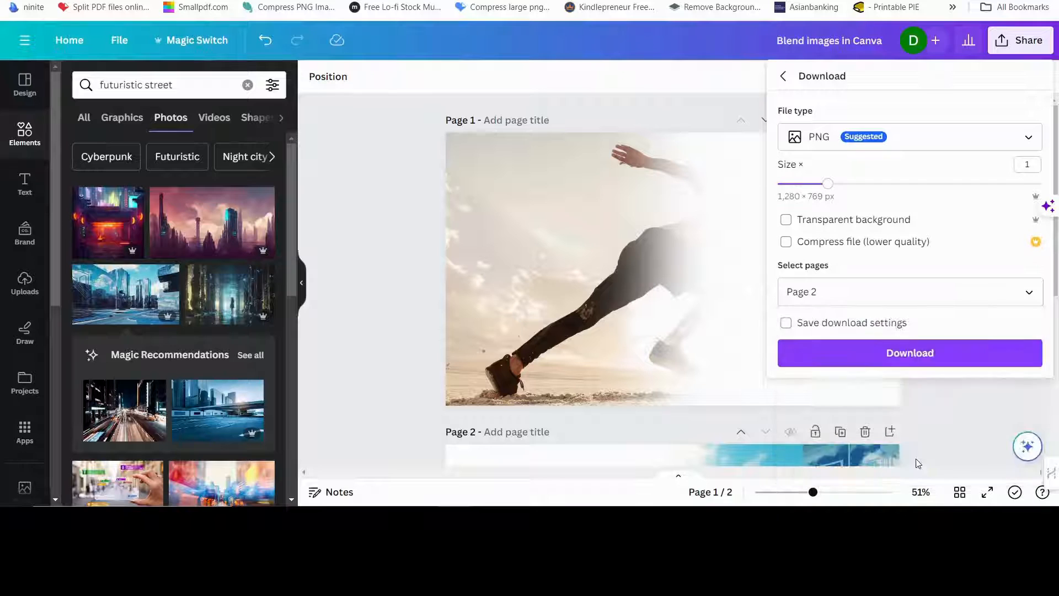
pyautogui.click(910, 352)
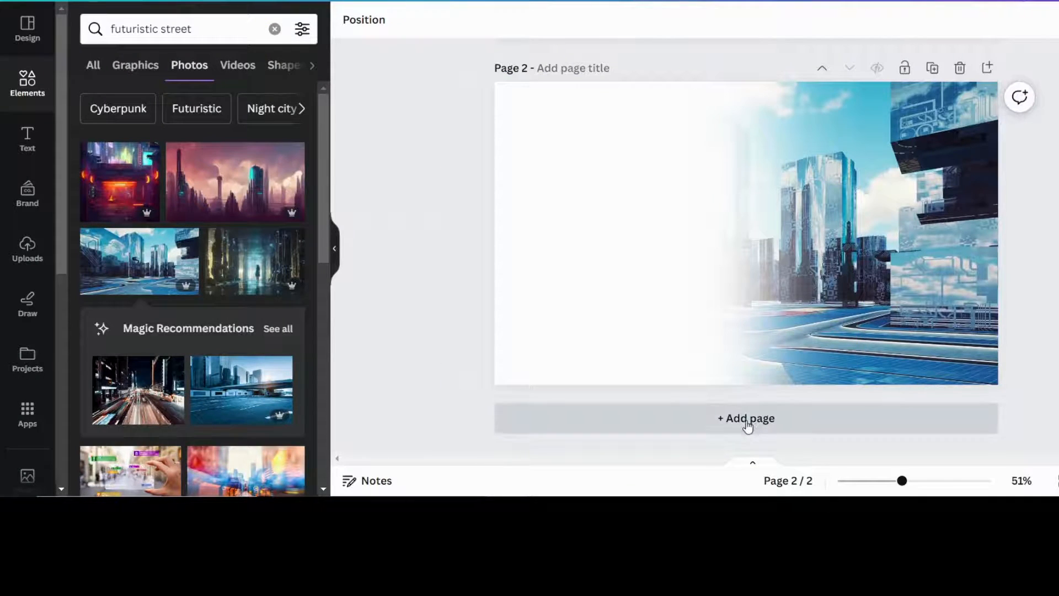
# Add page 3 and fill it with the uploaded city image
pyautogui.click(747, 421)
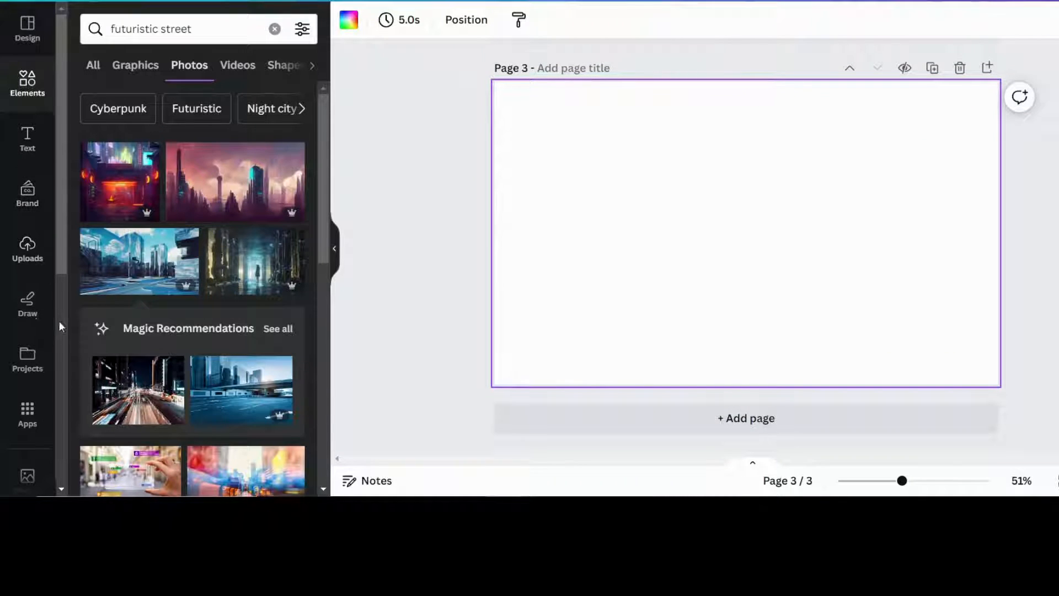
pyautogui.click(27, 257)
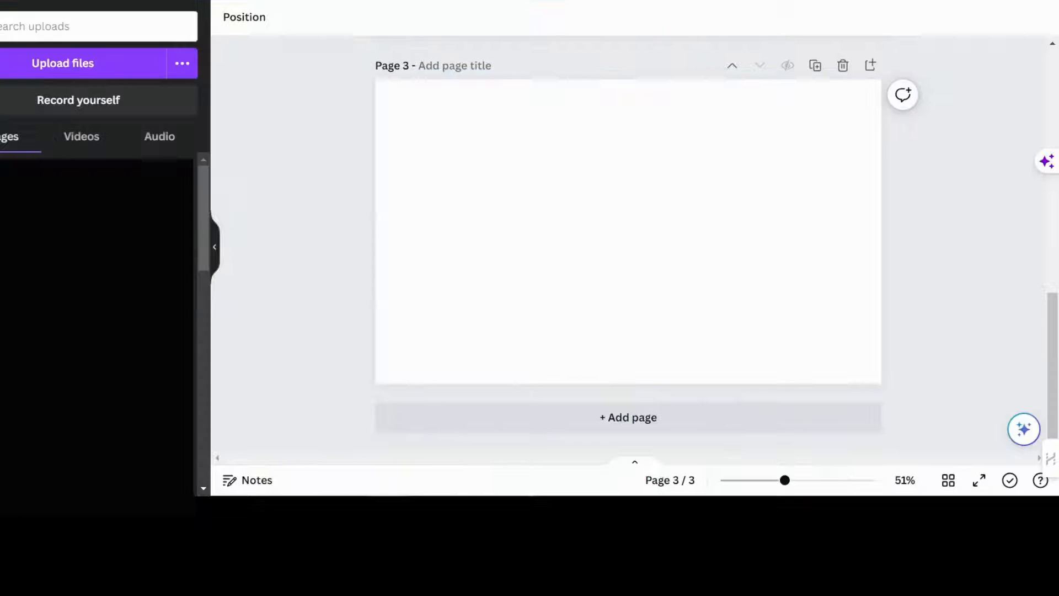
pyautogui.click(38, 201)
pyautogui.moveTo(661, 209); pyautogui.dragTo(739, 159)
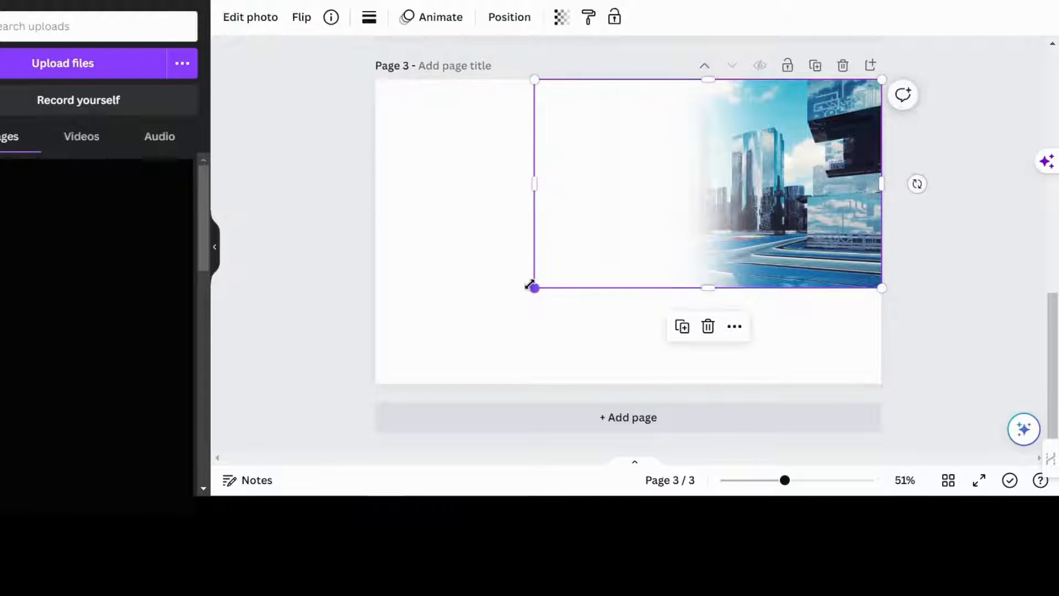
pyautogui.moveTo(535, 287); pyautogui.dragTo(356, 352)
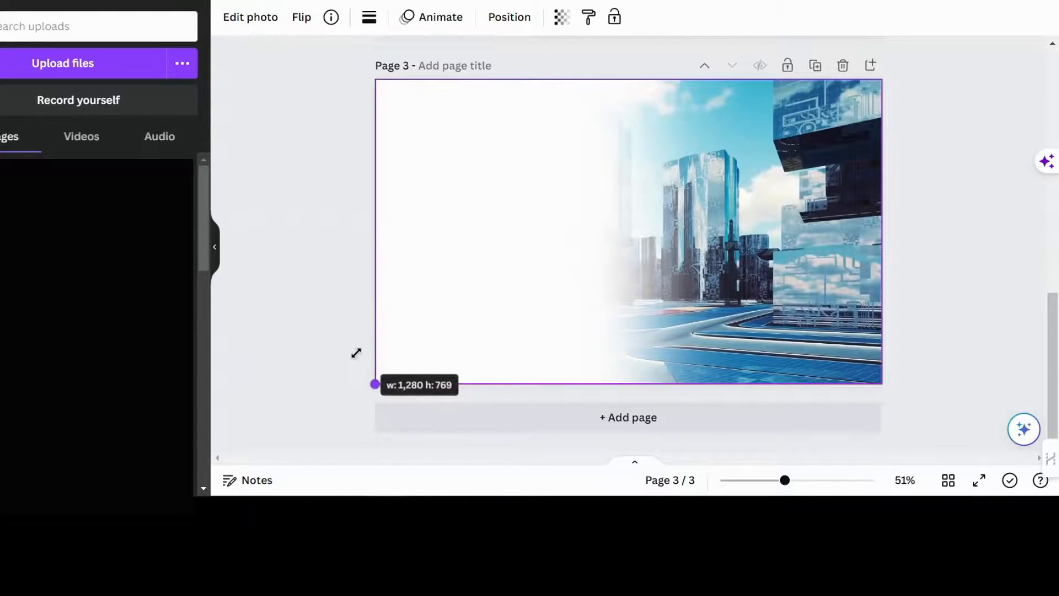
# Layer the uploaded runner image full-page over it at 50 transparency
pyautogui.click(132, 204)
pyautogui.moveTo(538, 188); pyautogui.dragTo(442, 136)
pyautogui.moveTo(721, 286); pyautogui.dragTo(885, 386)
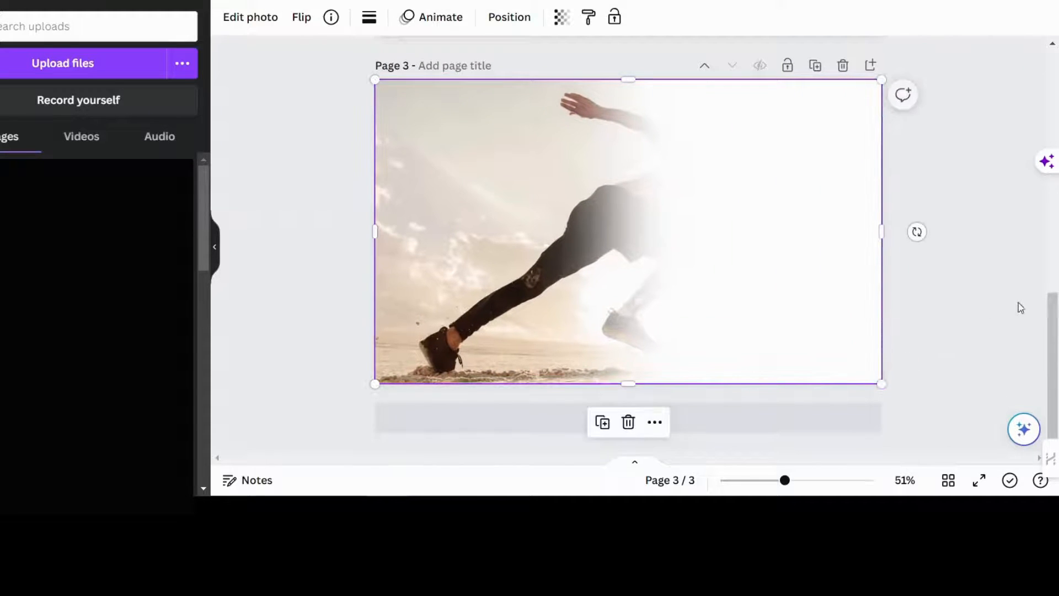
pyautogui.click(562, 16)
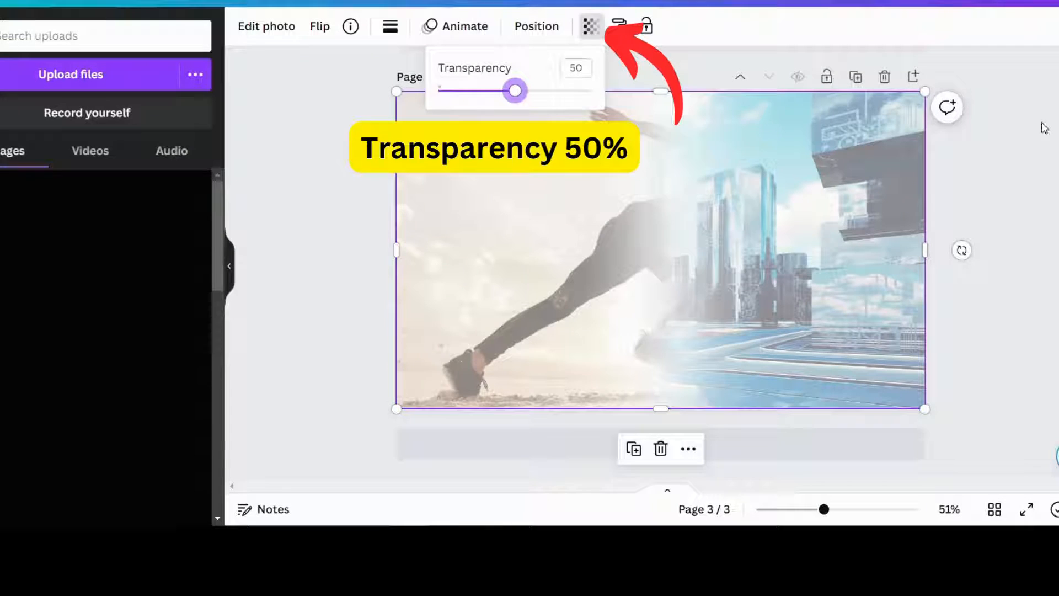
pyautogui.click(1017, 203)
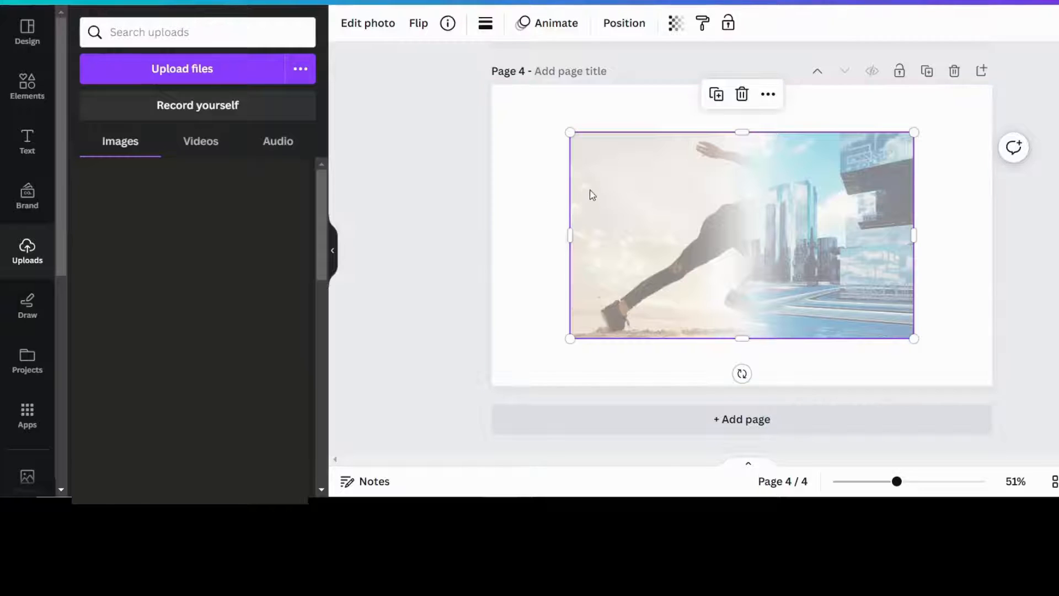
# Stretch the blended image over page 4 and adjust it to brightness -49, contrast 100
pyautogui.moveTo(588, 193); pyautogui.dragTo(522, 143)
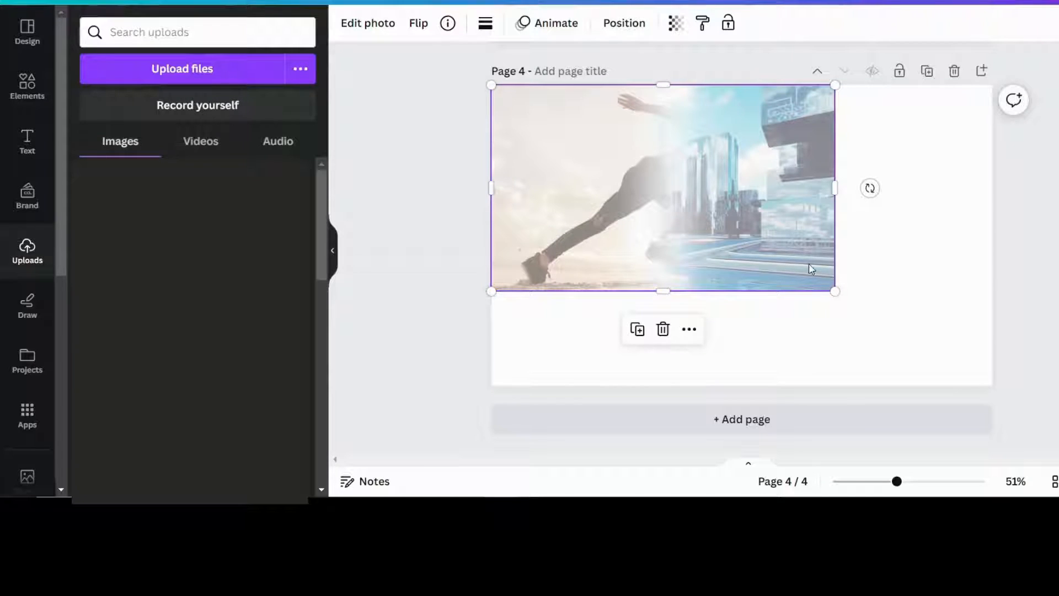
pyautogui.moveTo(834, 289); pyautogui.dragTo(1009, 357)
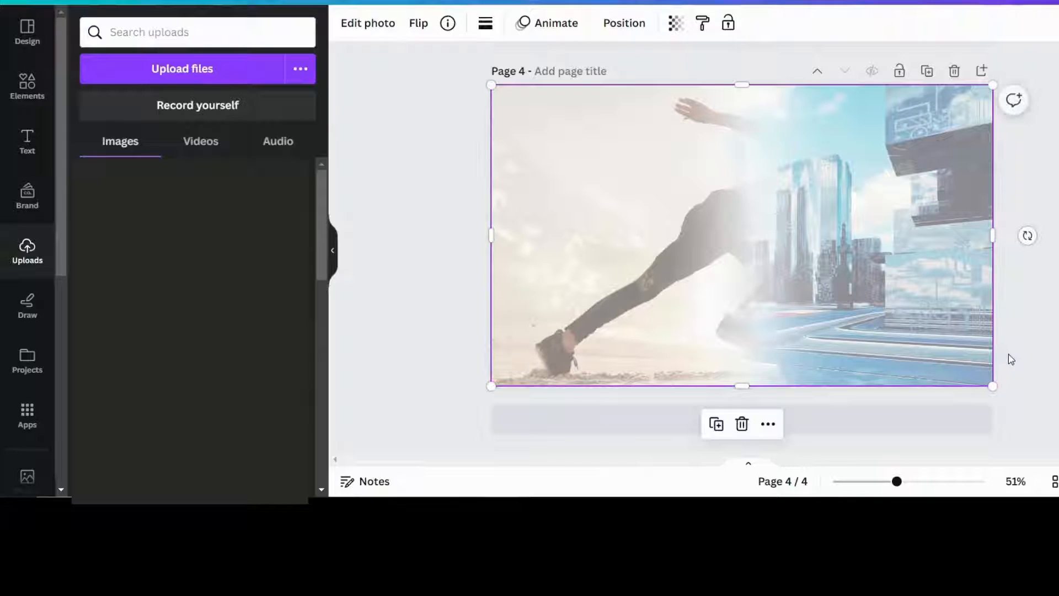
pyautogui.click(377, 32)
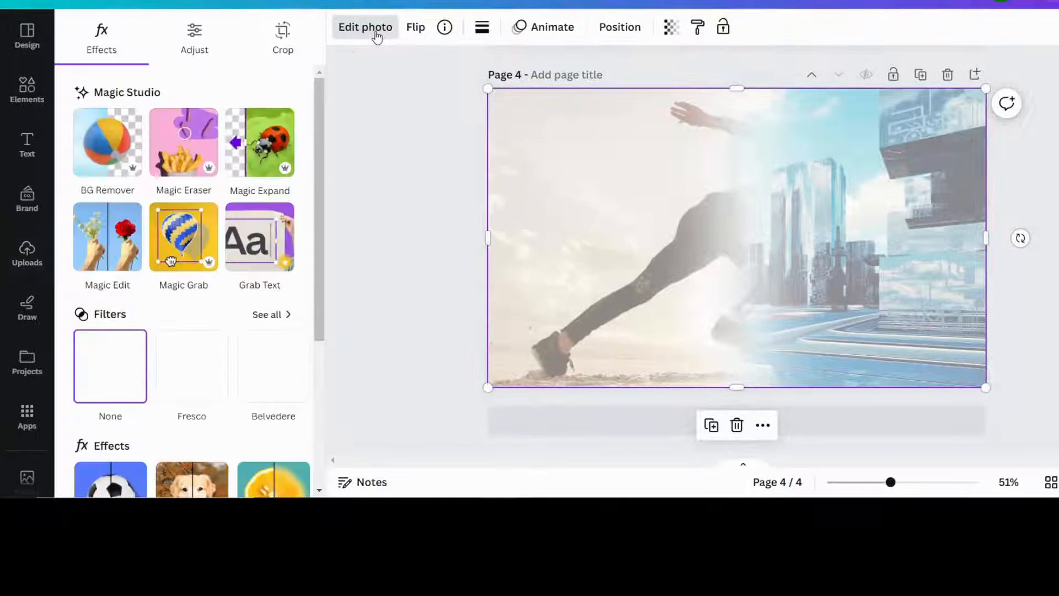
pyautogui.click(195, 37)
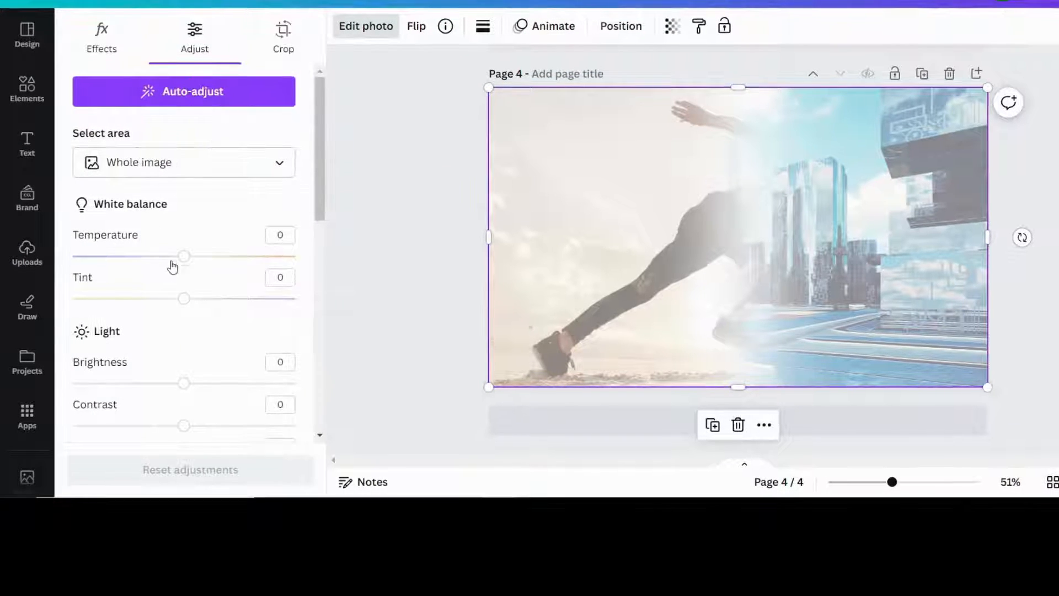
pyautogui.scroll(-2, 174, 273)
pyautogui.moveTo(187, 314); pyautogui.dragTo(130, 308)
pyautogui.moveTo(184, 350); pyautogui.dragTo(330, 360)
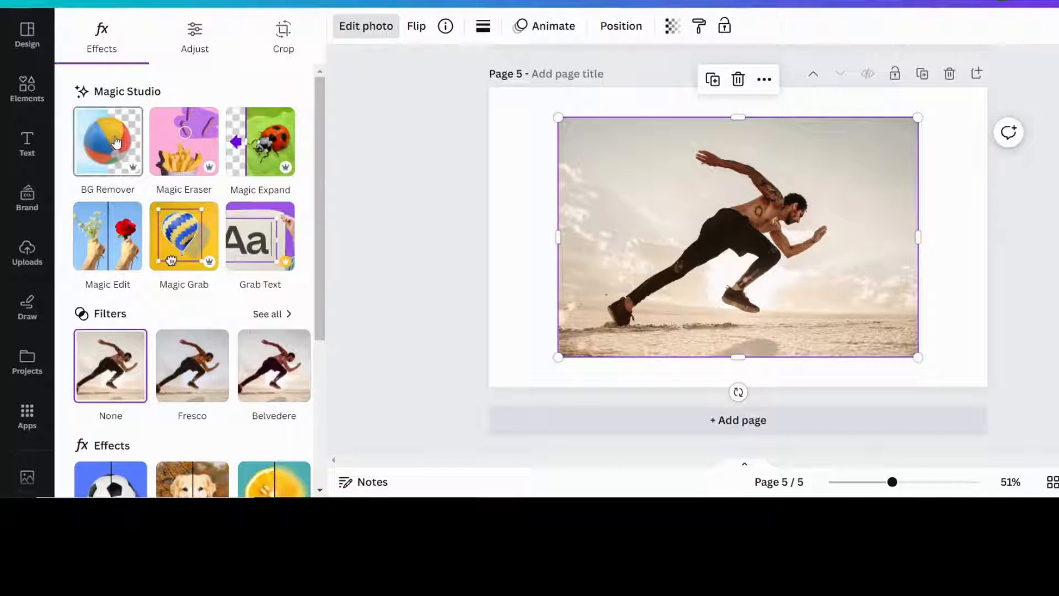
# Remove the background from page 5's runner photo and copy the resulting cutout
pyautogui.click(124, 142)
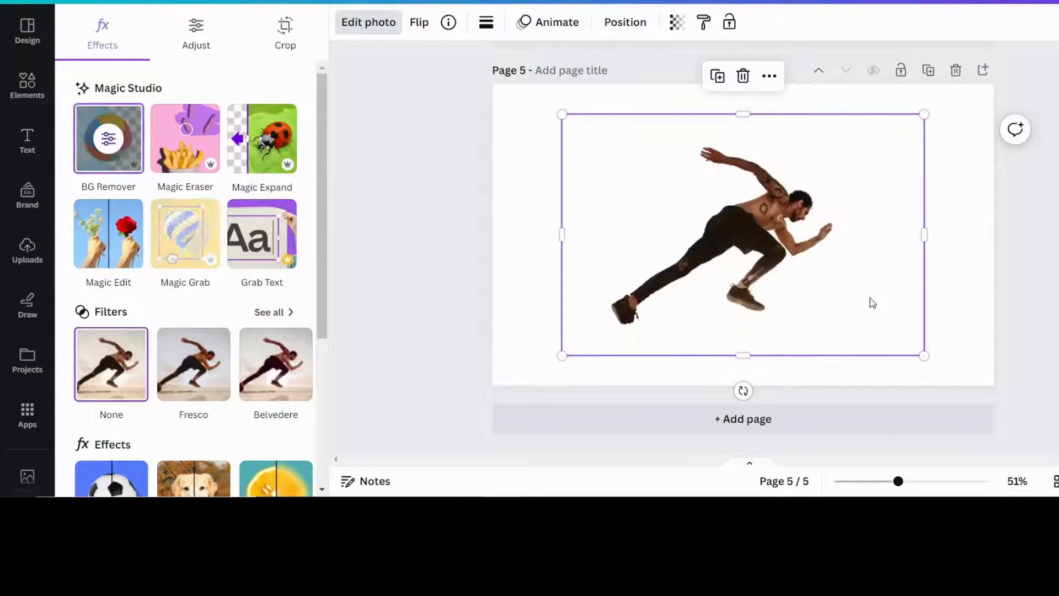
pyautogui.rightClick(752, 231)
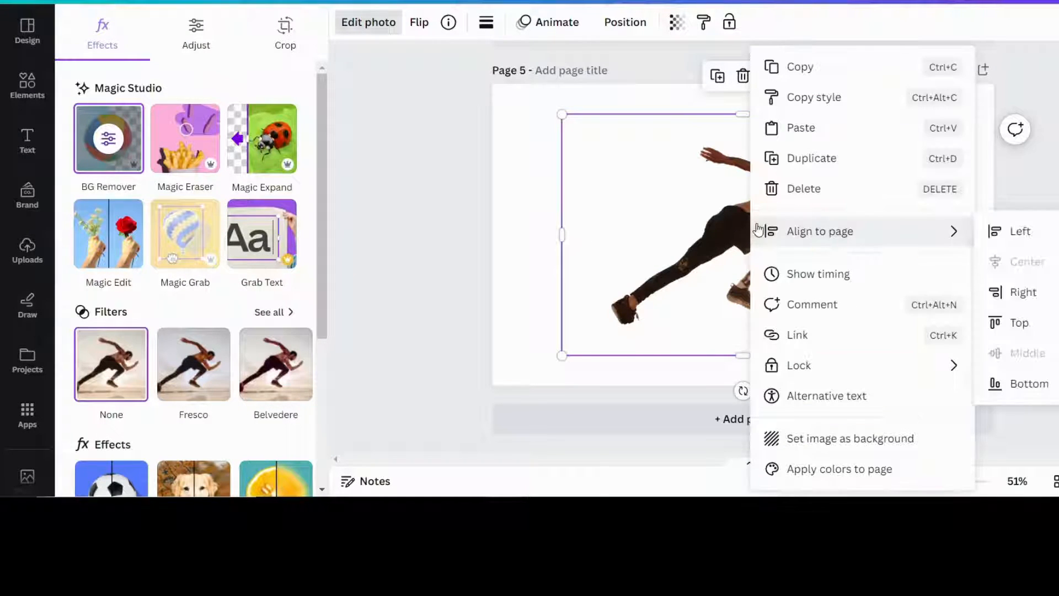
pyautogui.click(816, 72)
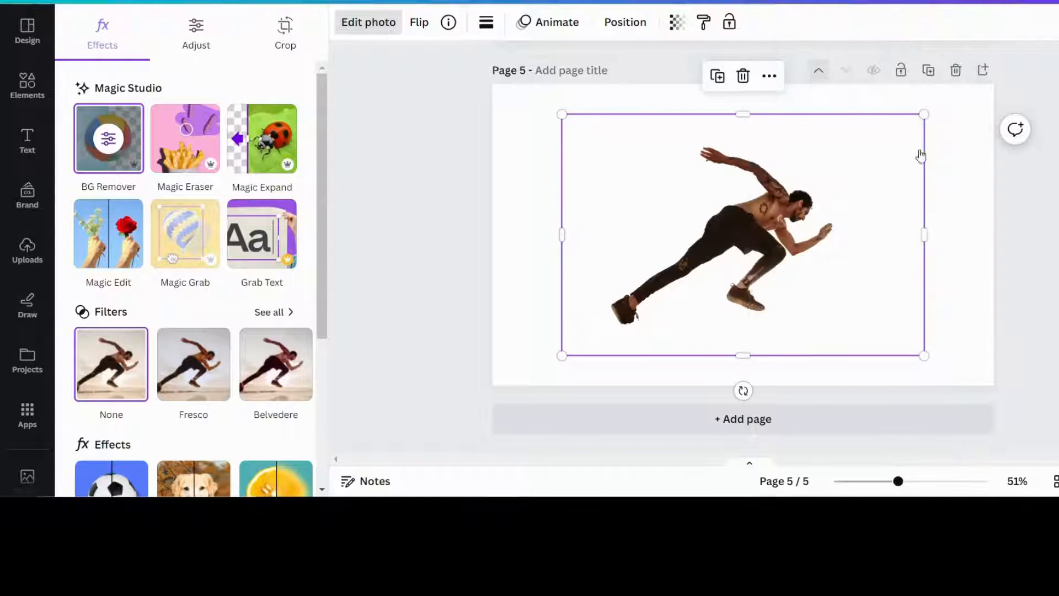
# Paste the runner cutout onto page 4's blended image, crop its top, and shift it down-left
pyautogui.scroll(5, 938, 221)
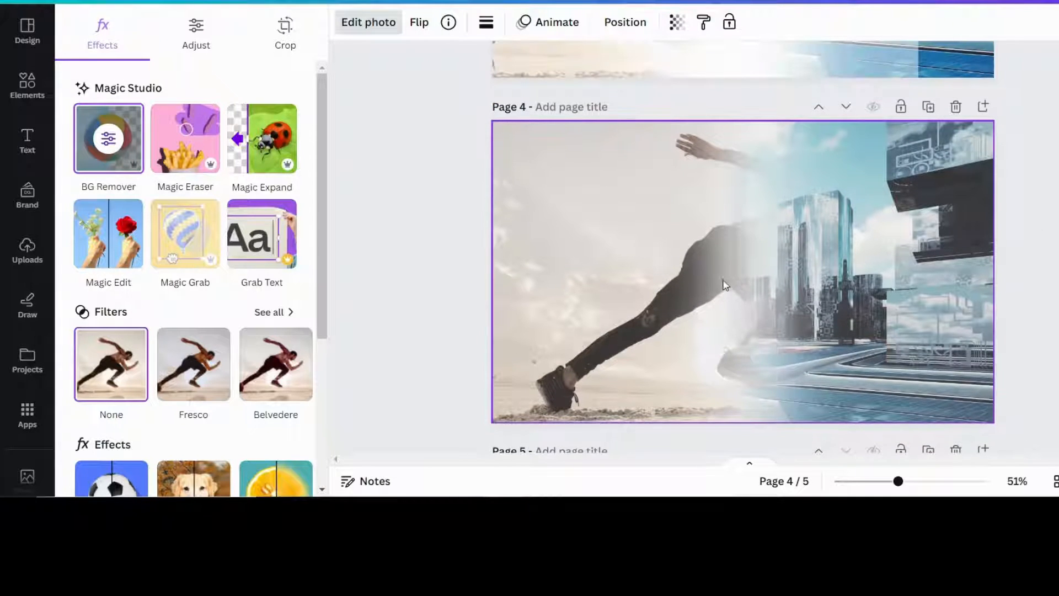
pyautogui.rightClick(750, 254)
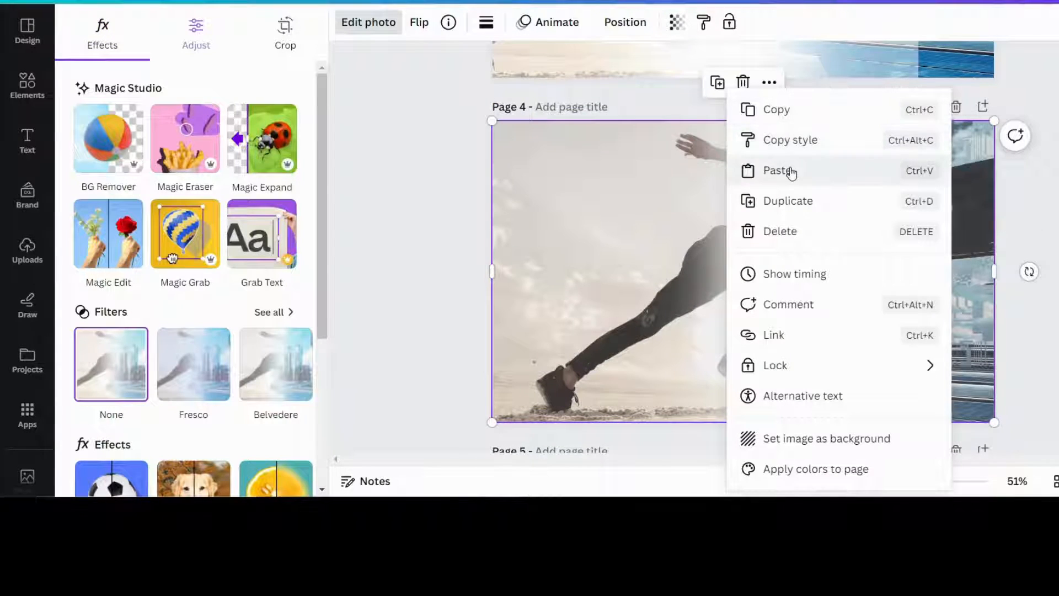
pyautogui.click(791, 173)
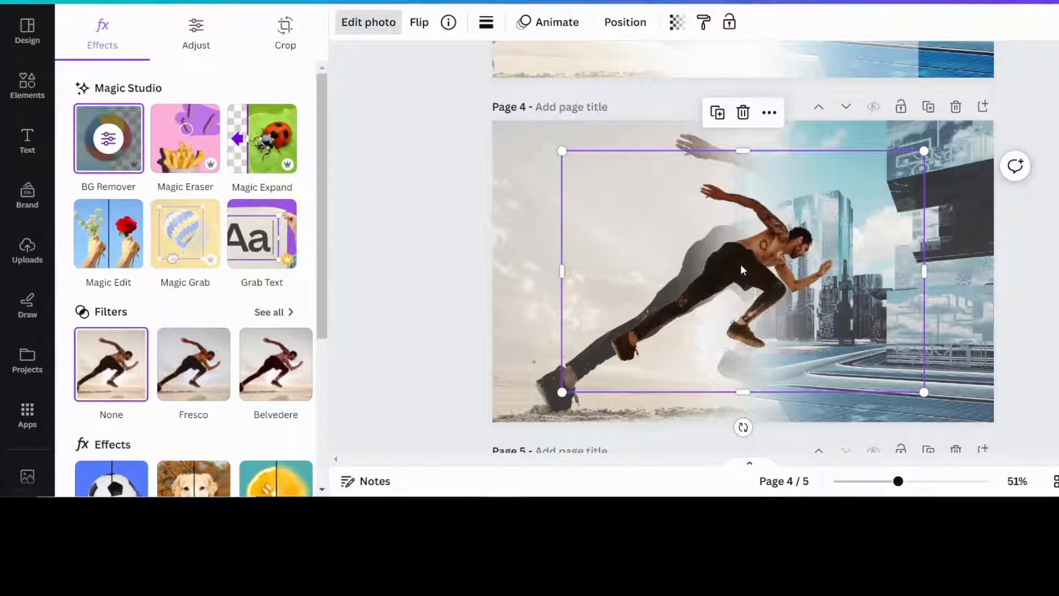
pyautogui.moveTo(743, 150); pyautogui.dragTo(747, 175)
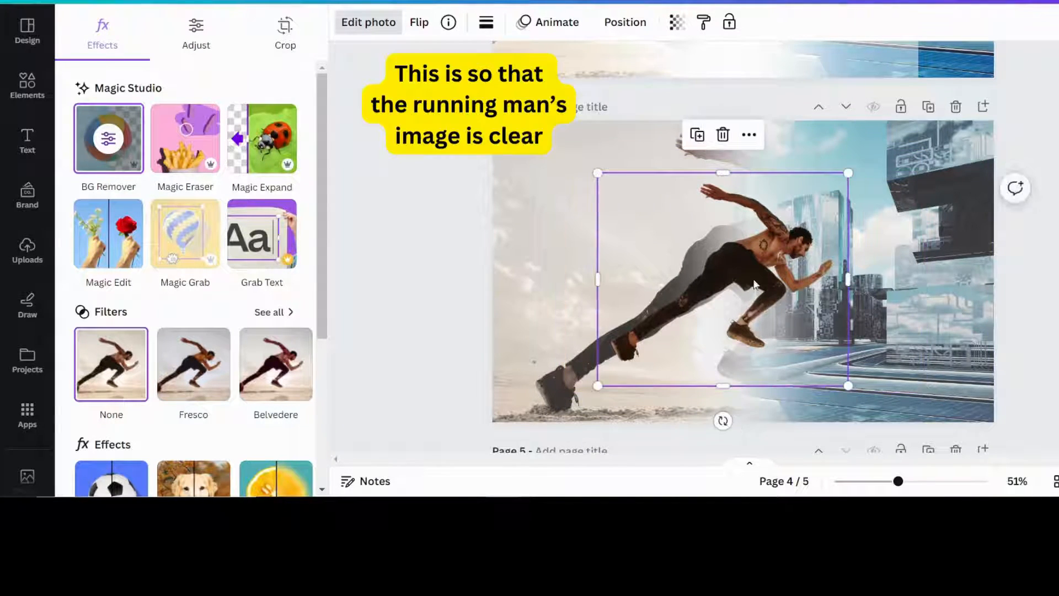
pyautogui.moveTo(747, 274); pyautogui.dragTo(676, 314)
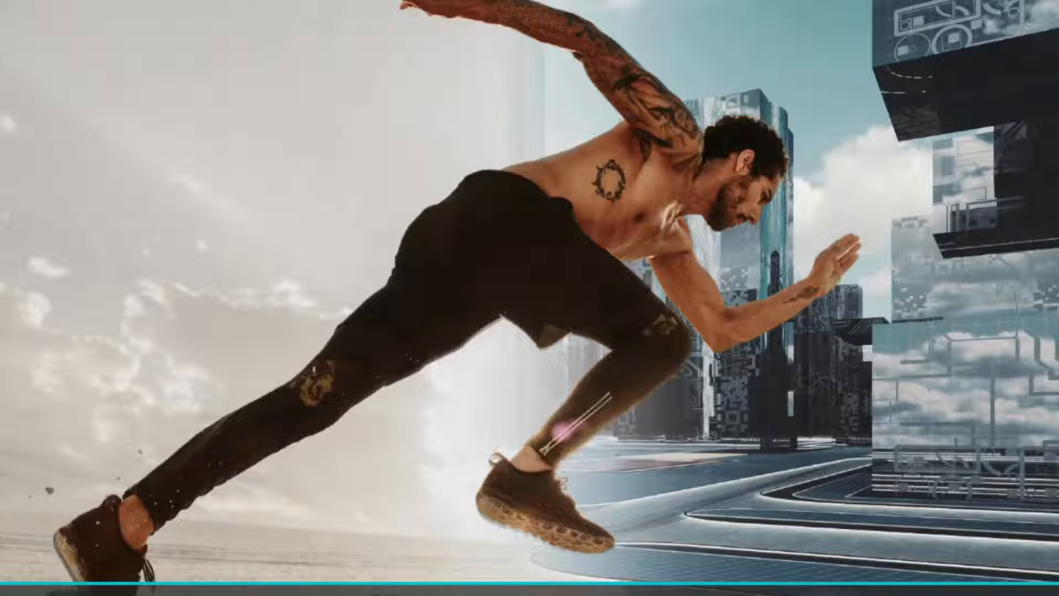